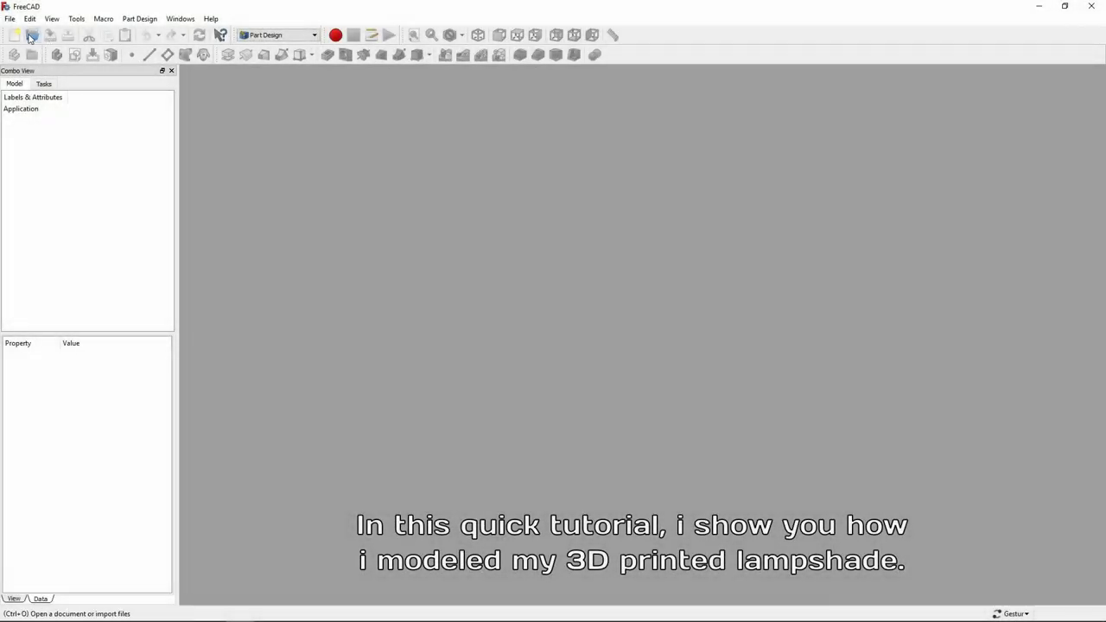
Create a new document with a Body and open a sketch on XY_Plane
click(14, 35)
click(57, 54)
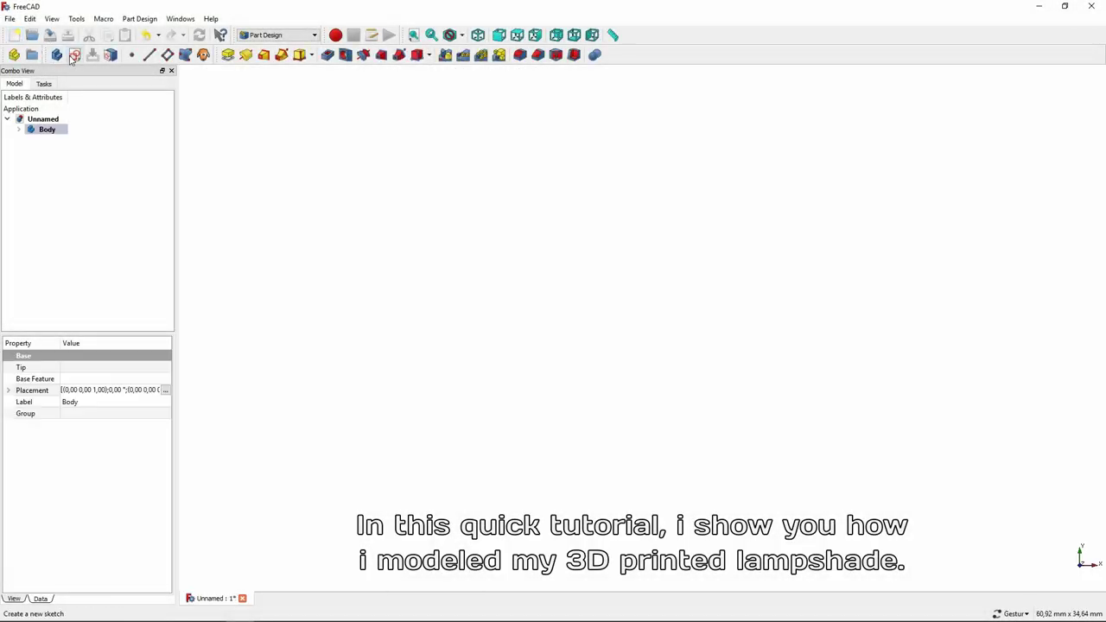
click(75, 54)
click(477, 38)
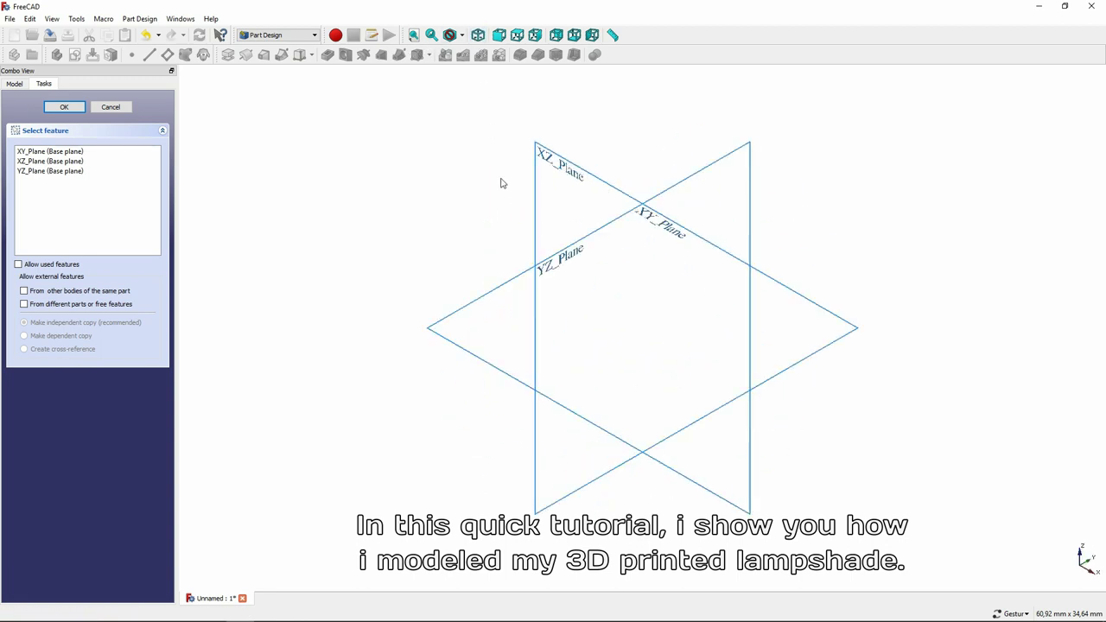
click(506, 284)
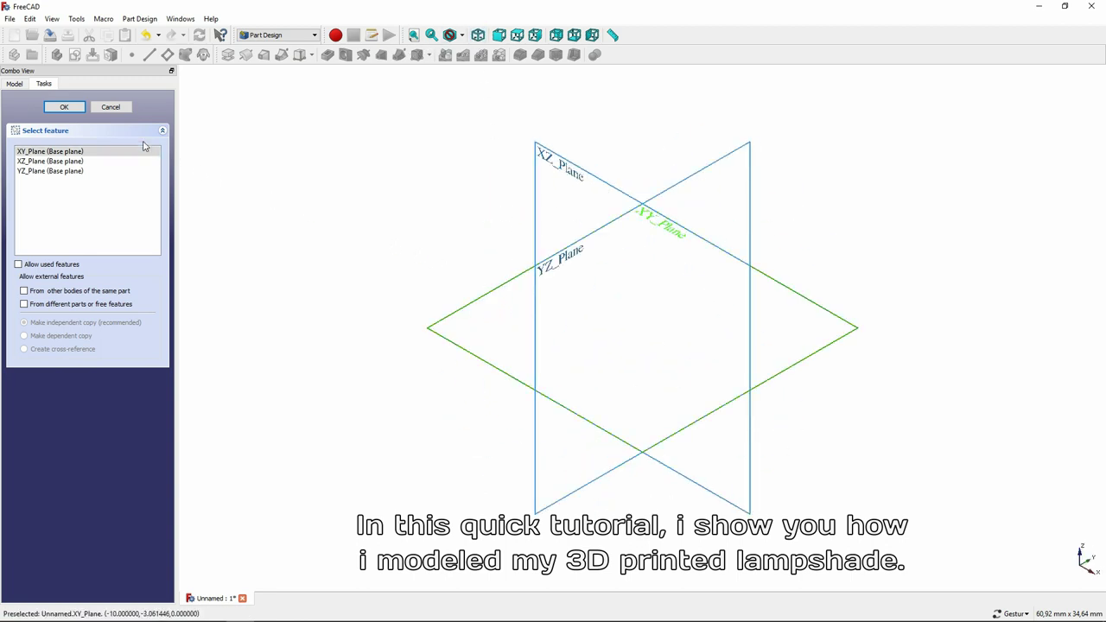
click(80, 110)
click(439, 54)
Draw an origin-centred circle, constrain its radius to 42,5 mm, and close the sketch
click(642, 338)
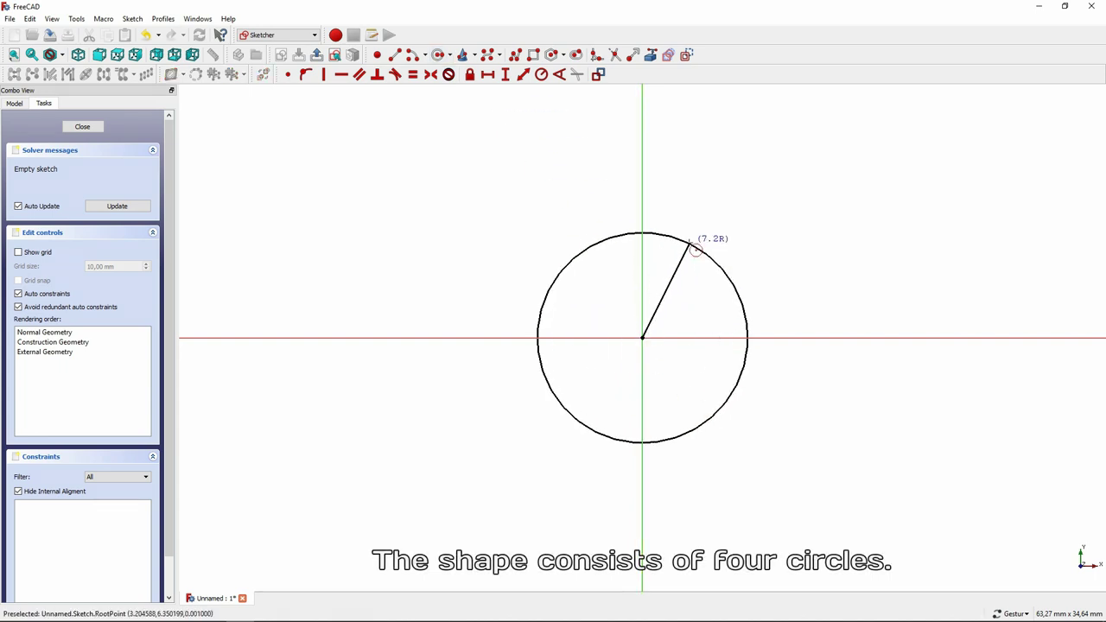
click(696, 240)
scroll(700, 218, down, 5)
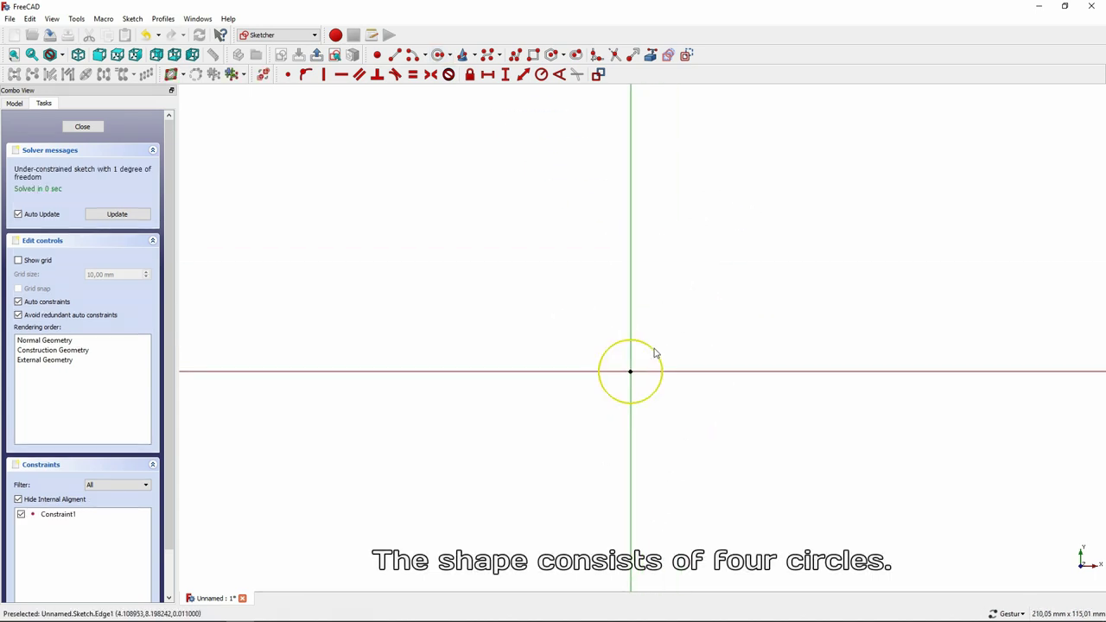
click(541, 74)
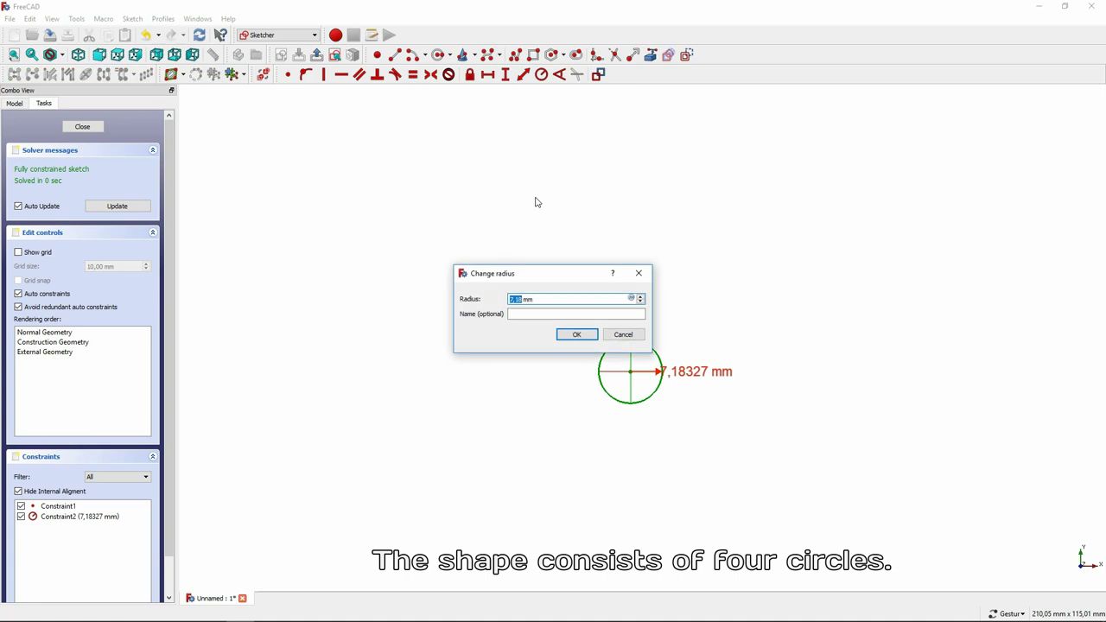
key(Return)
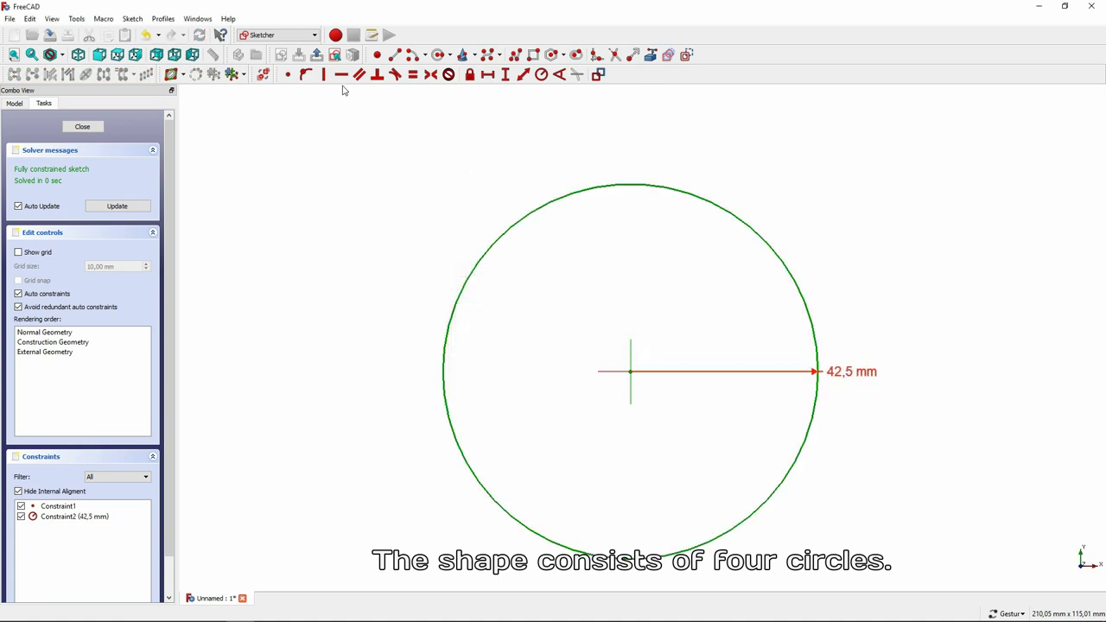
click(316, 54)
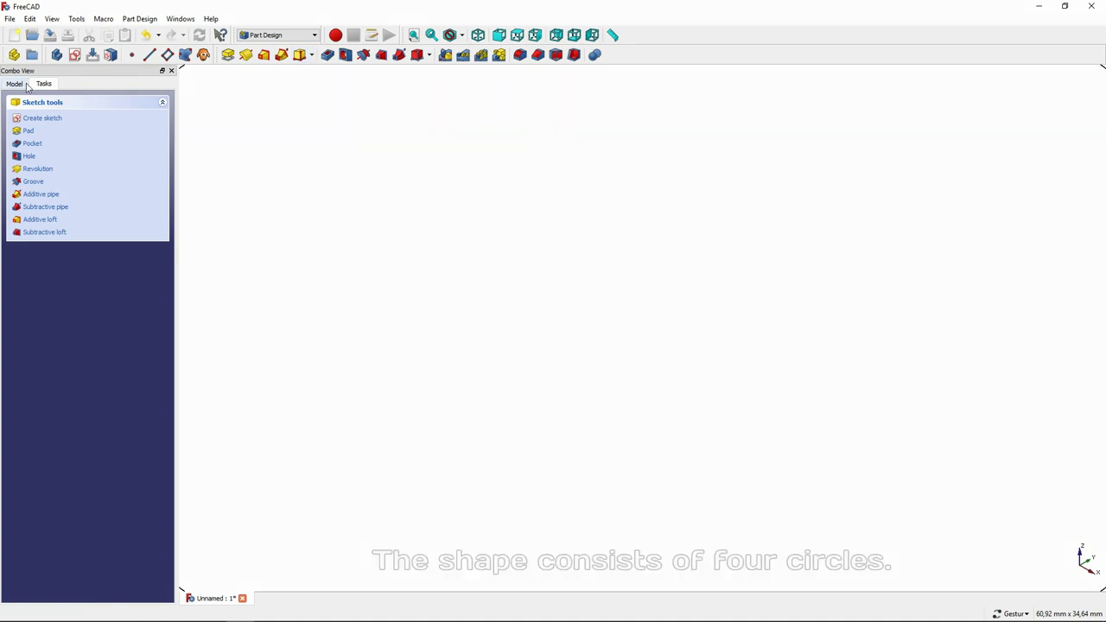
Expand the Body, show the Origin planes, and start Sketch001 on XY_Plane
click(26, 85)
click(18, 129)
click(43, 141)
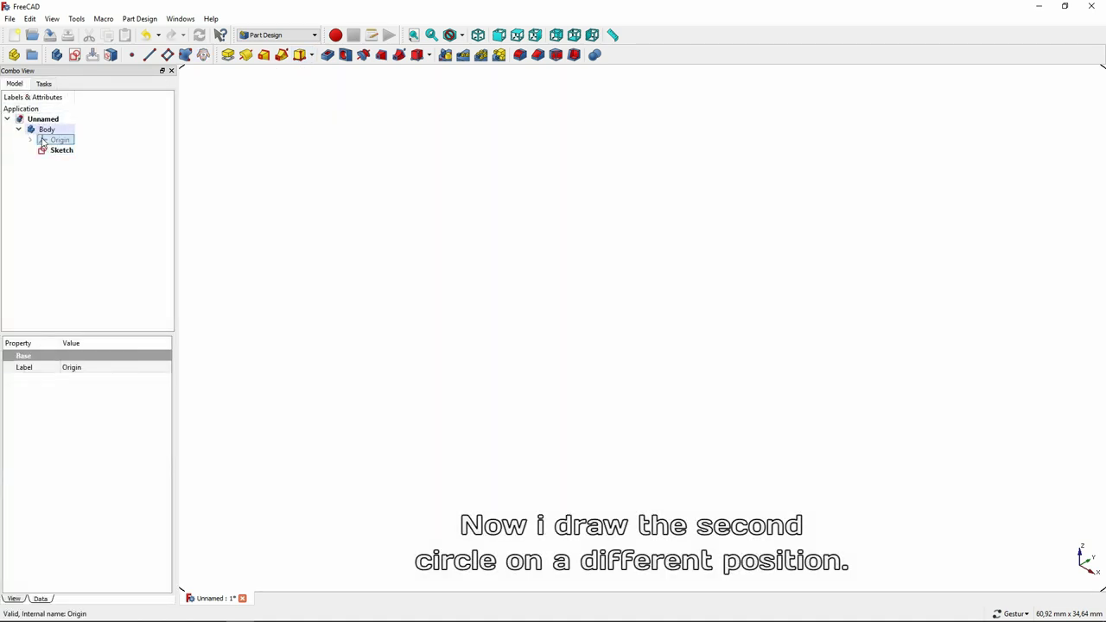
key(space)
click(411, 316)
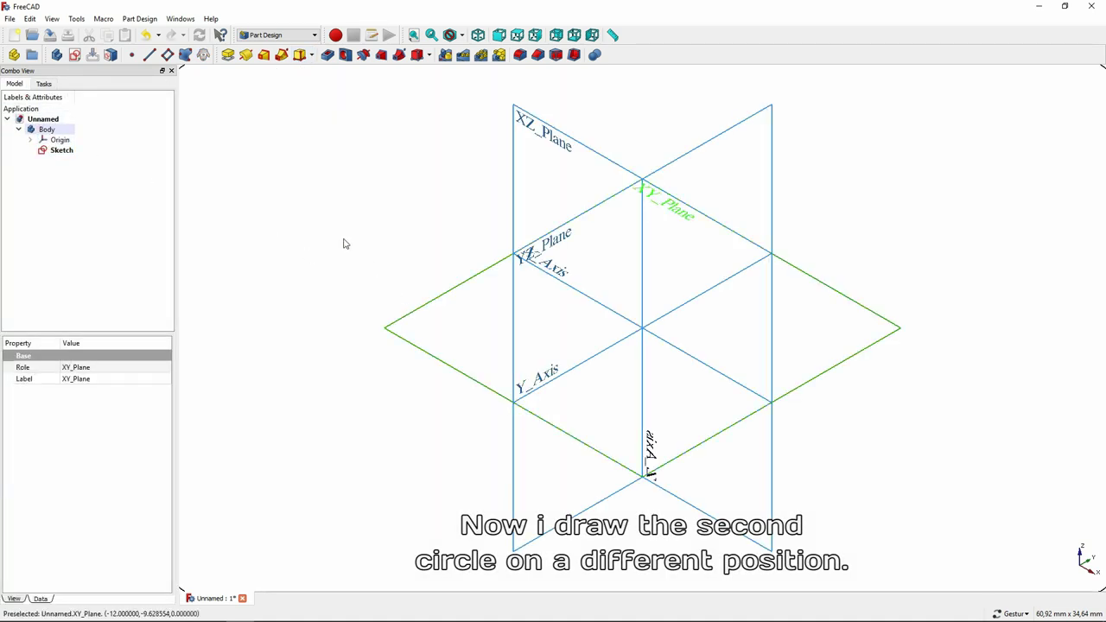
click(75, 56)
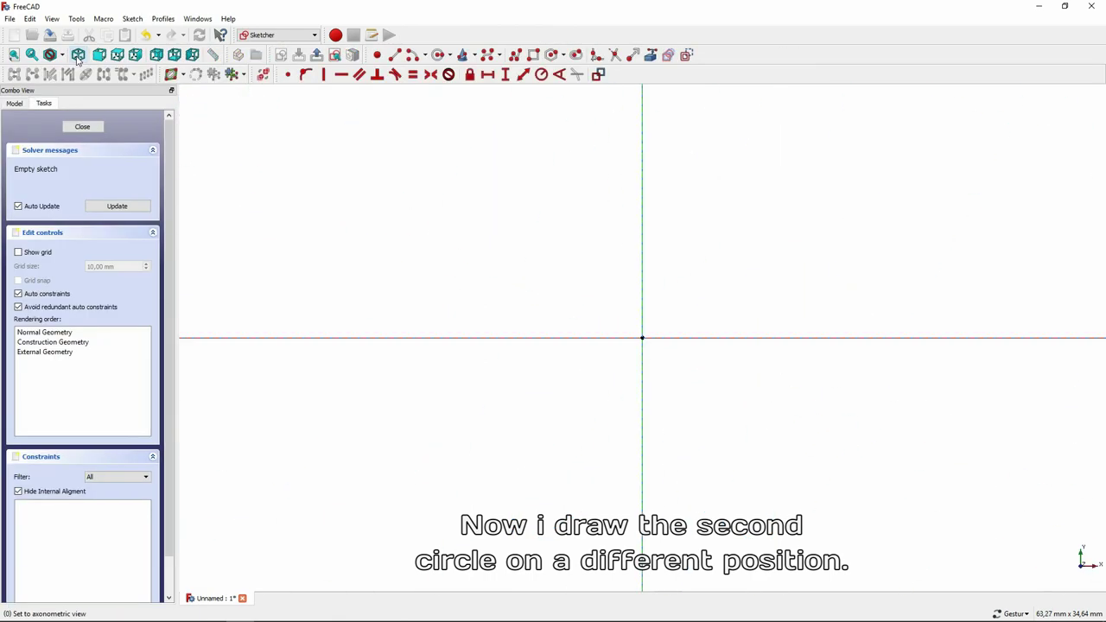
click(14, 103)
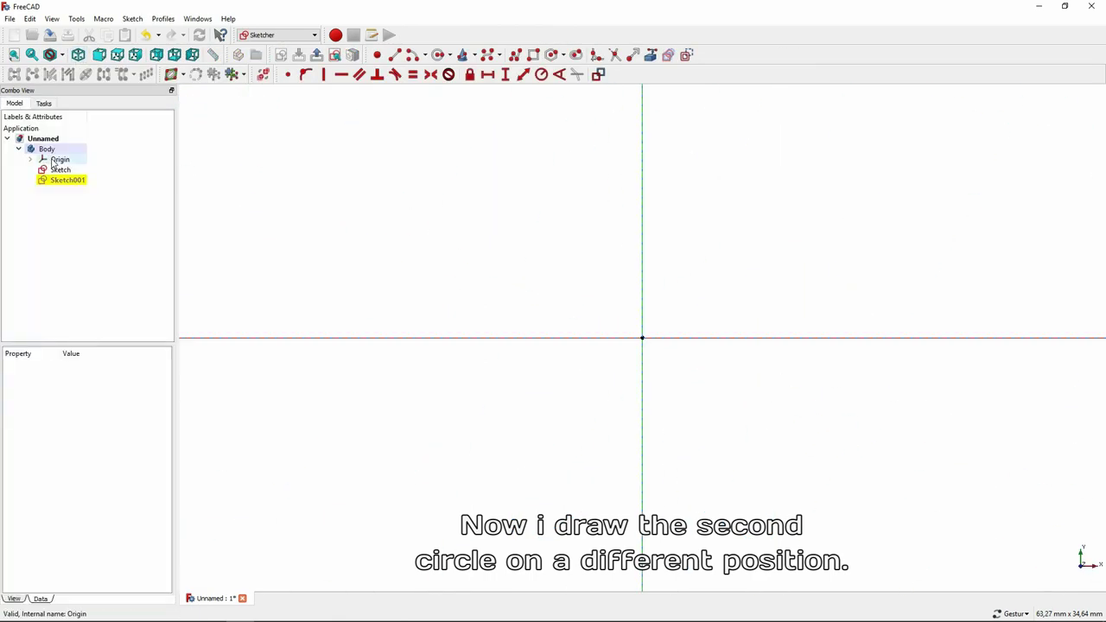
Draw a circle left of the origin and constrain its radius to 42,5 mm
click(60, 159)
scroll(460, 247, down, 5)
right_drag(442, 211, 472, 261)
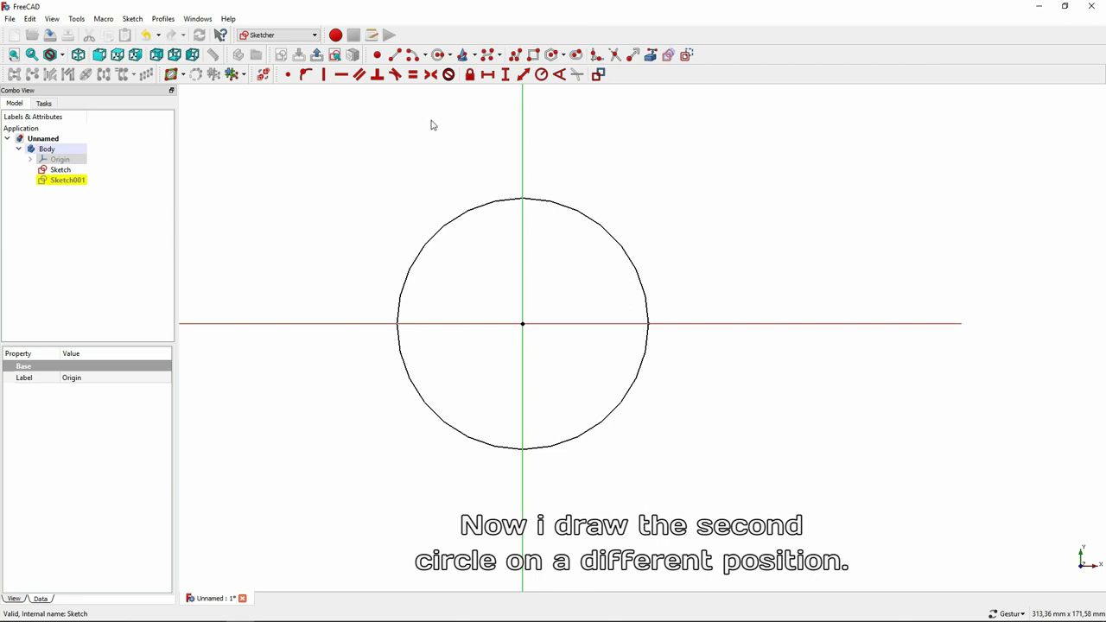
click(432, 125)
click(438, 55)
click(493, 295)
click(417, 178)
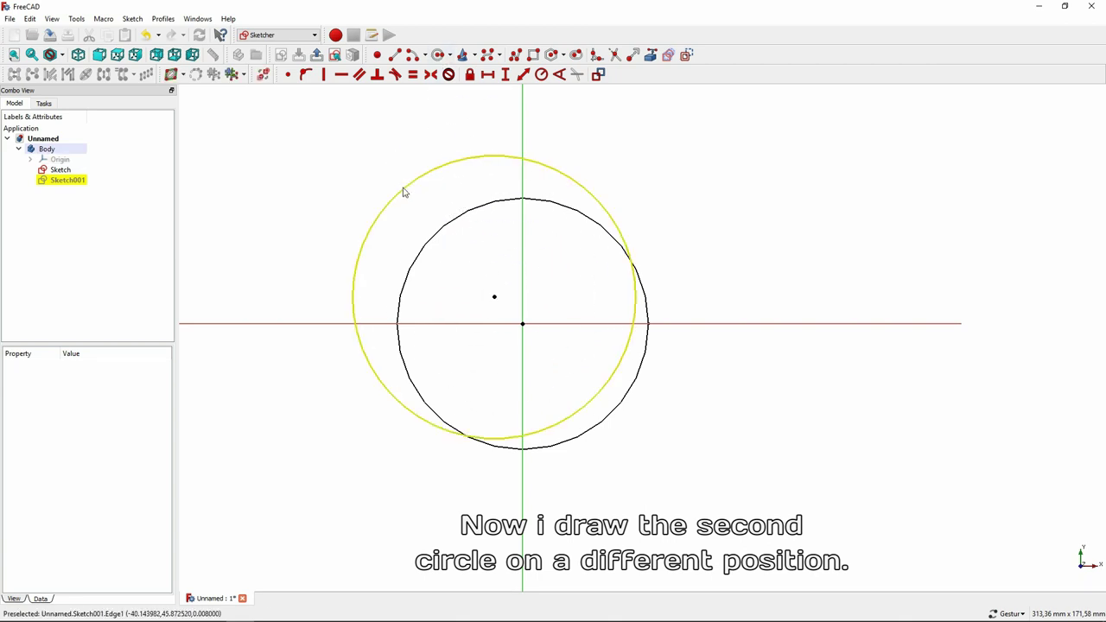
click(405, 190)
click(541, 74)
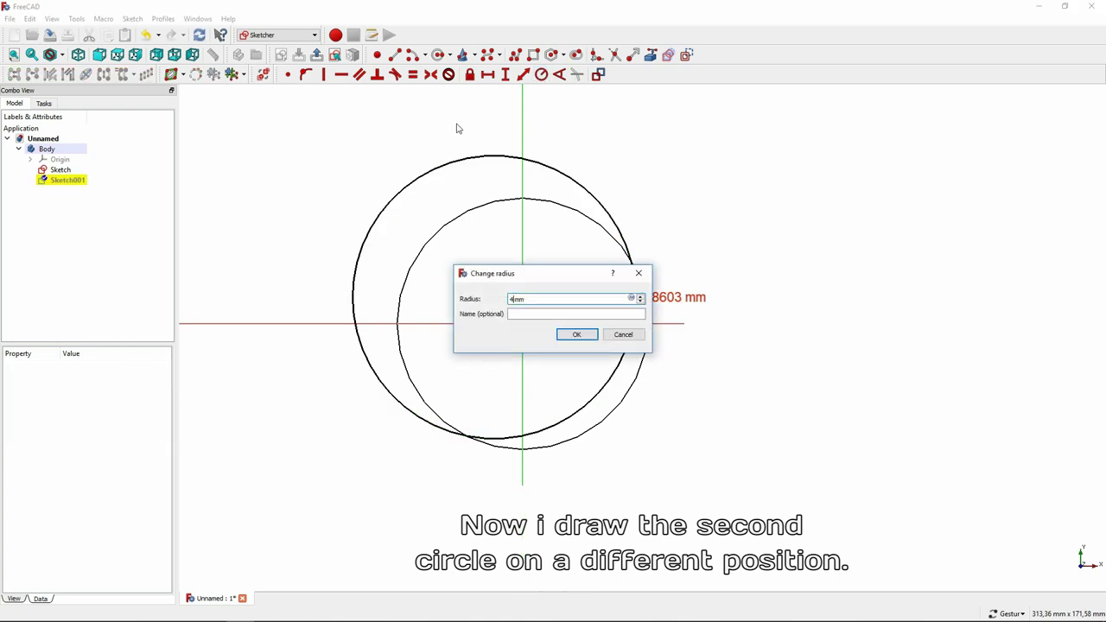
key(Return)
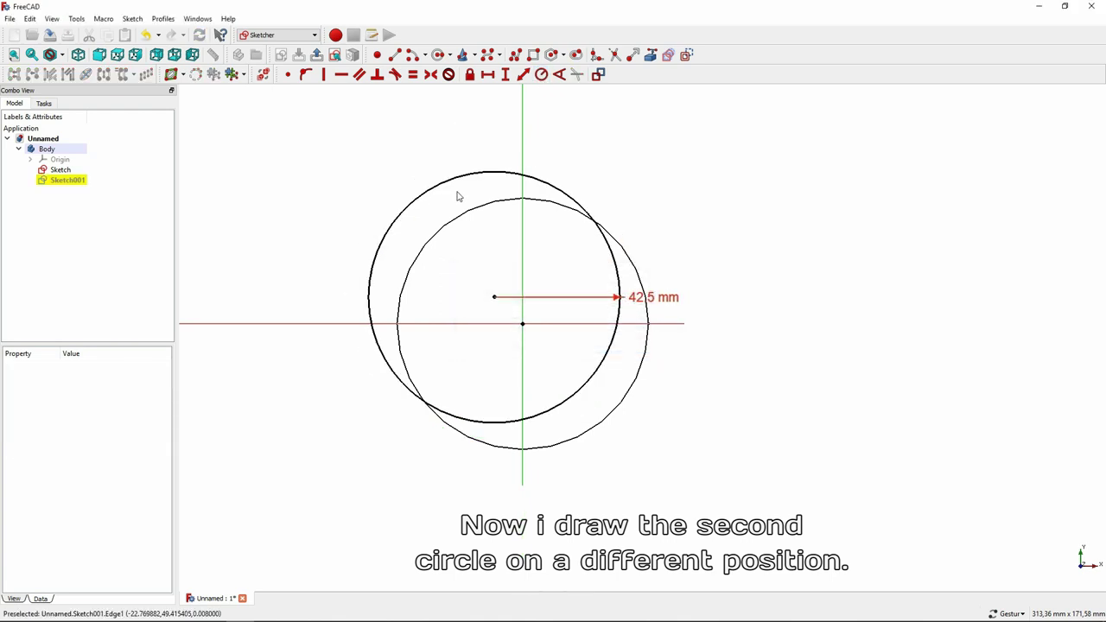
Dimension the circle centre 8 mm horizontally and 8 mm vertically from the origin
click(495, 301)
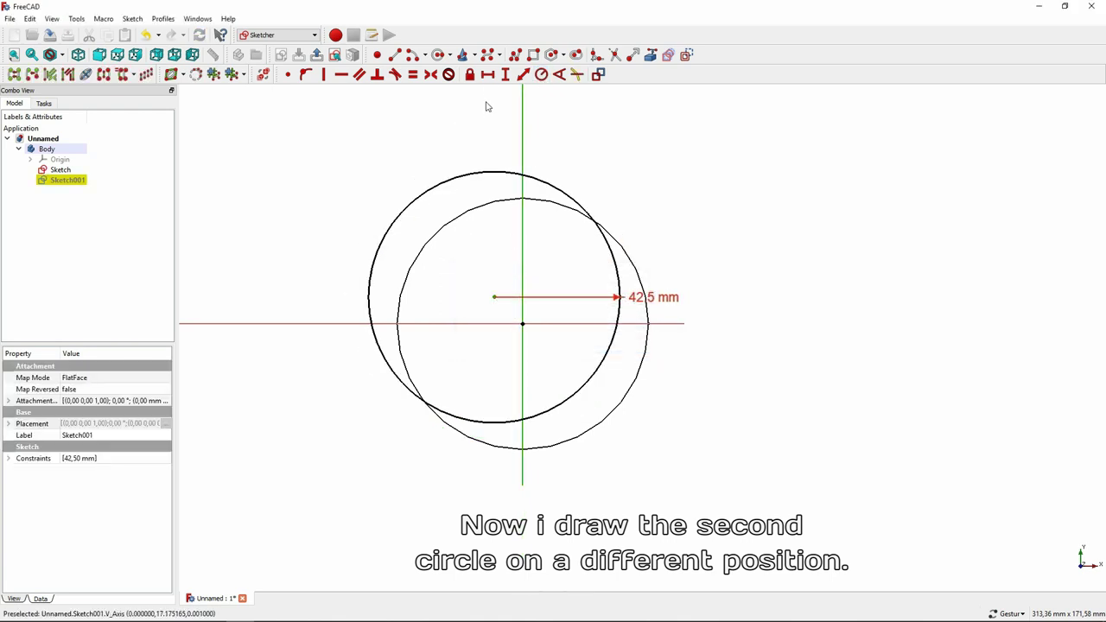
click(488, 73)
text(8)
key(Return)
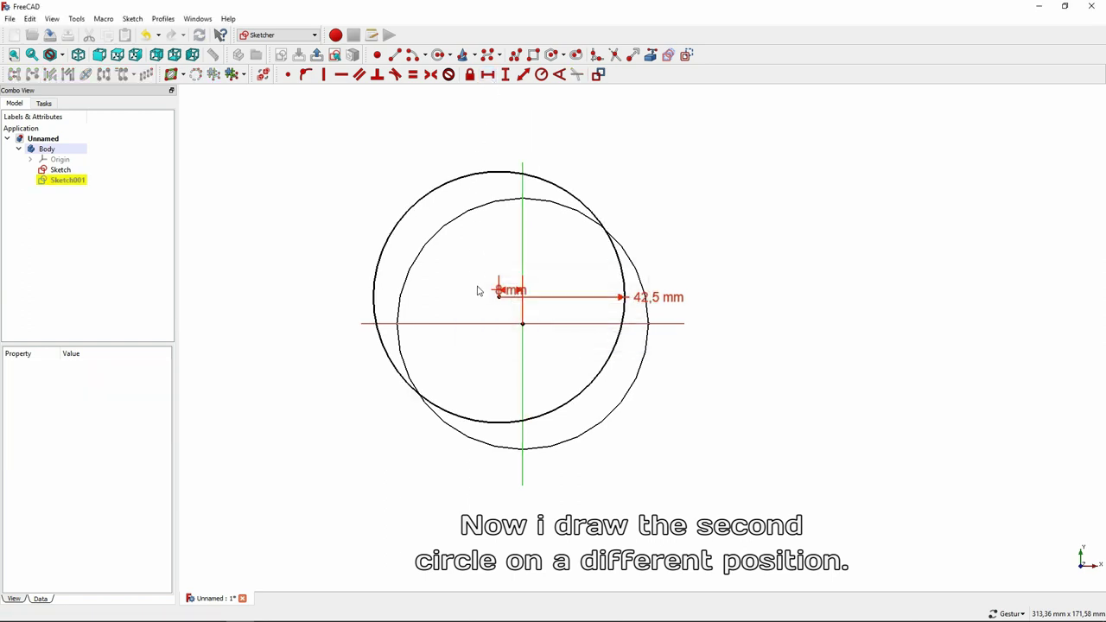
click(486, 324)
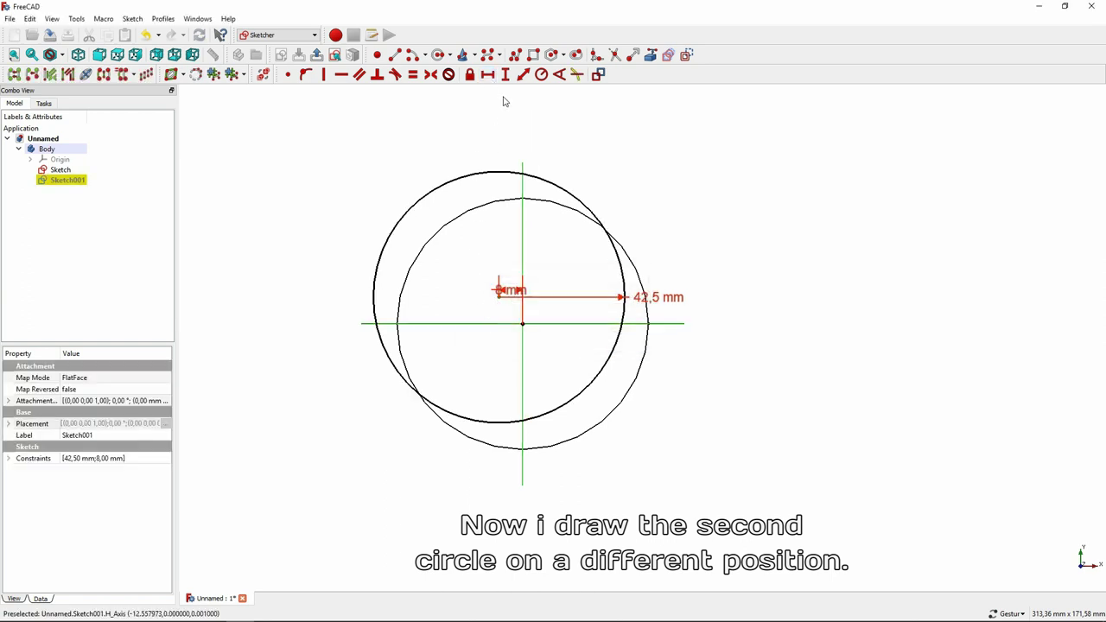
click(374, 298)
click(506, 73)
key(Return)
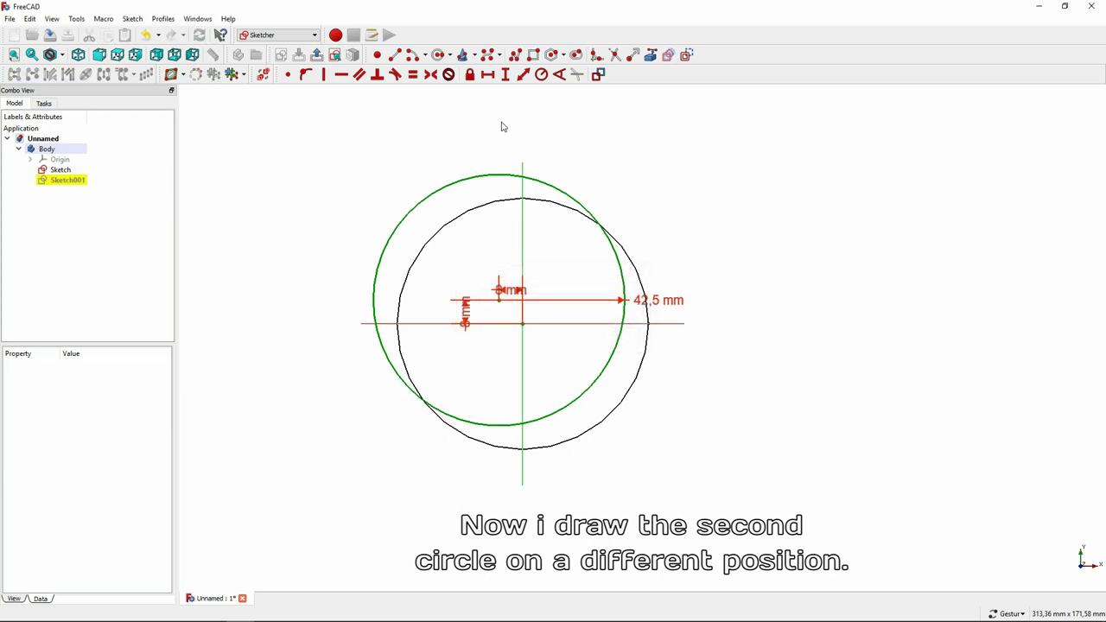
Move the 8 mm and 42,5 mm labels clear of the circle and close Sketch001
drag(505, 287, 444, 264)
drag(465, 313, 456, 370)
drag(656, 301, 634, 170)
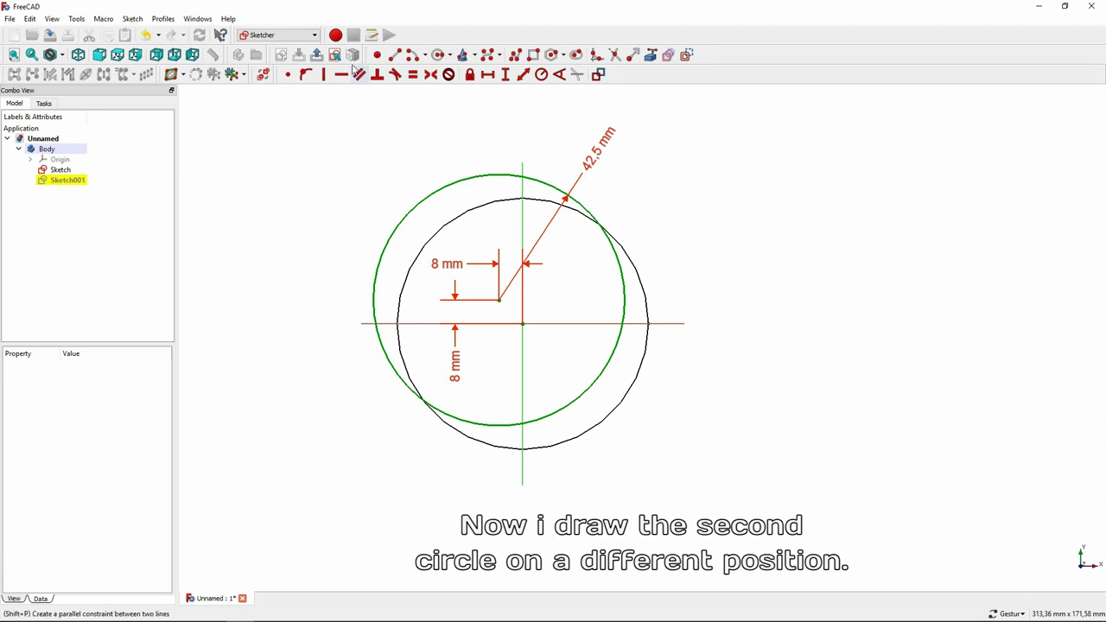
click(372, 34)
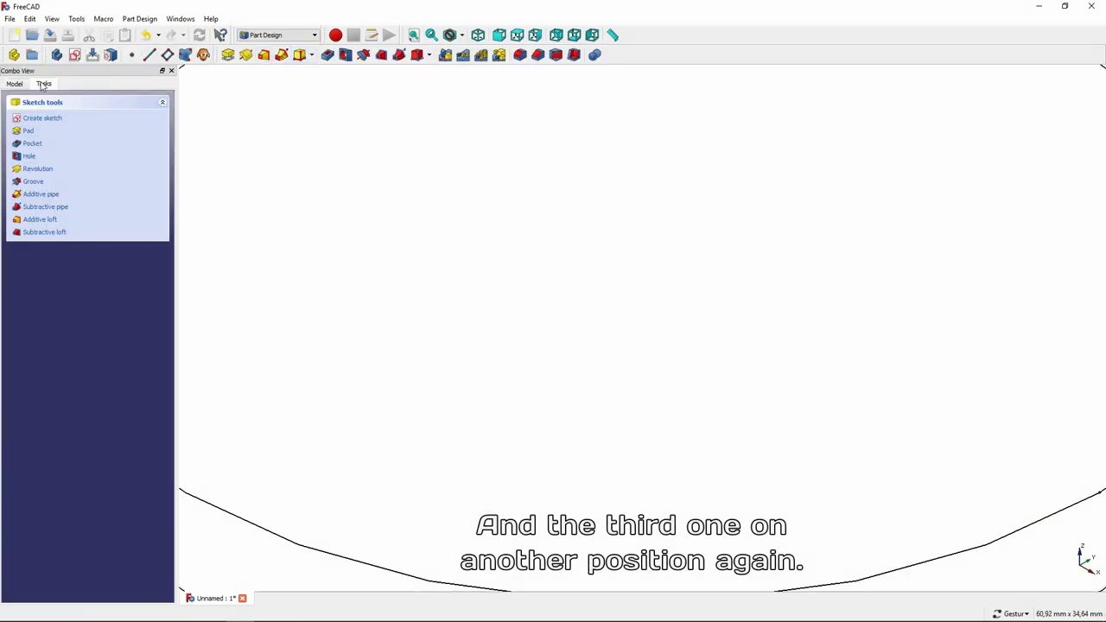
Show the Origin planes again and start Sketch002 on XY_Plane
click(15, 83)
scroll(378, 181, down, 5)
scroll(464, 276, down, 3)
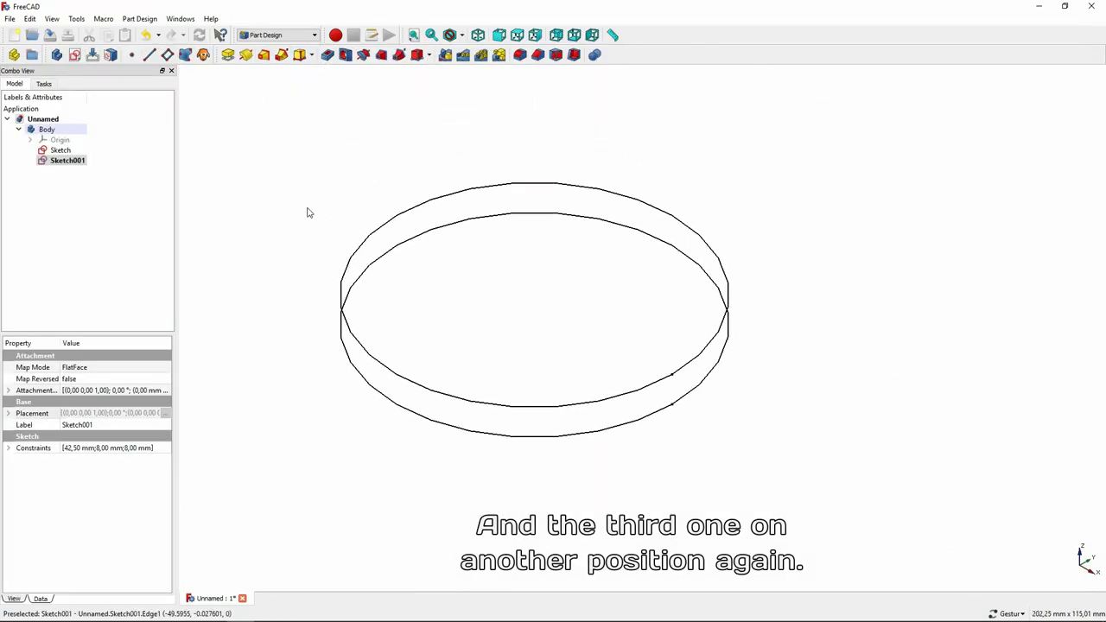
click(59, 139)
key(space)
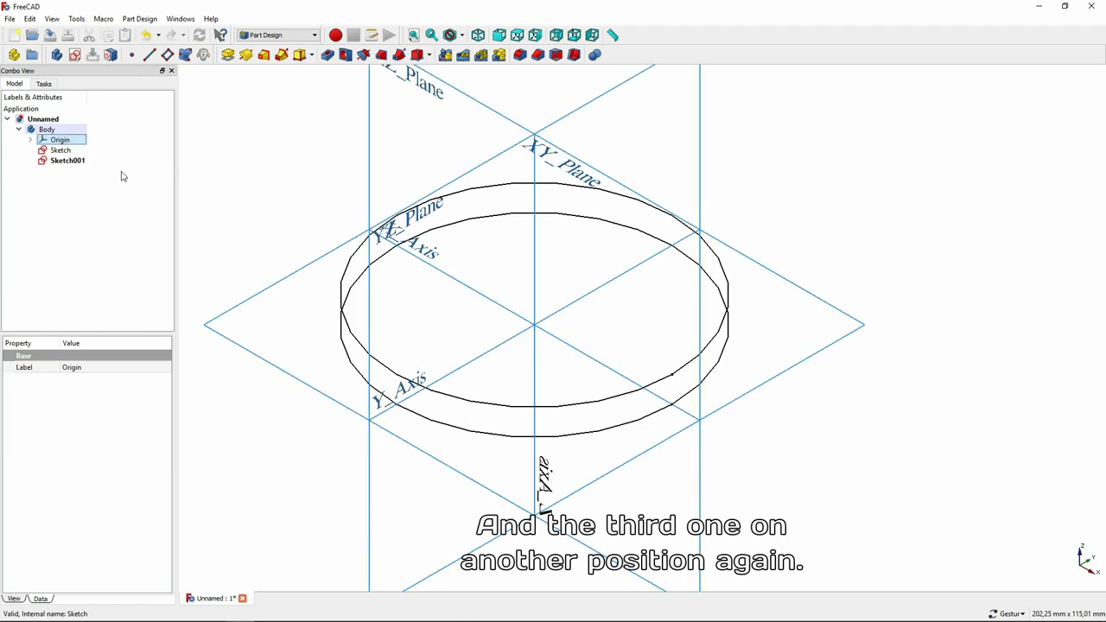
click(245, 242)
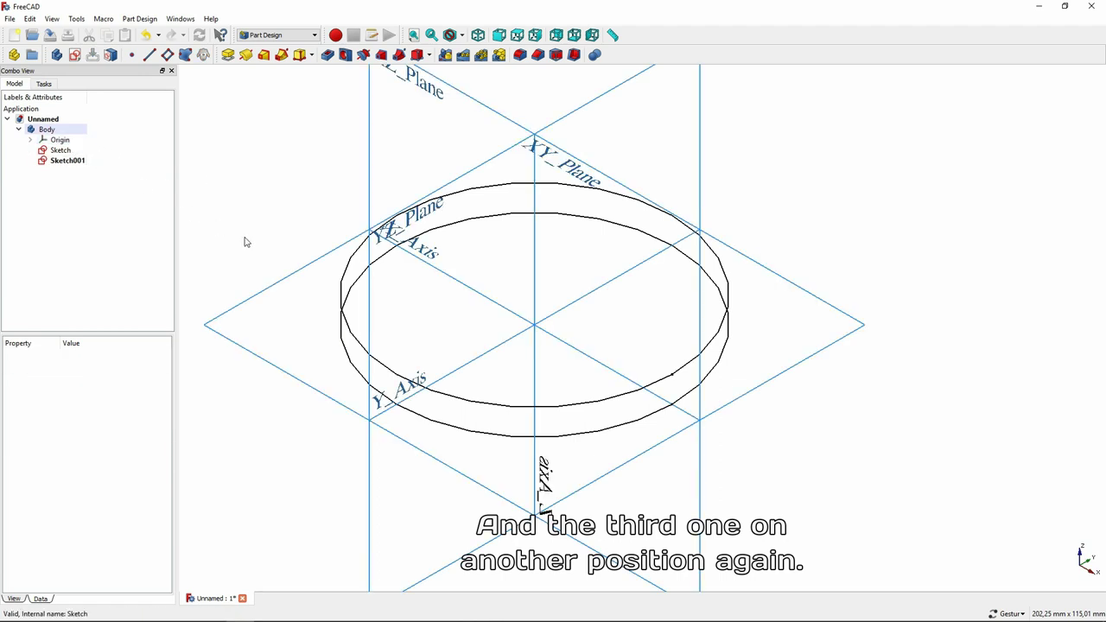
click(270, 286)
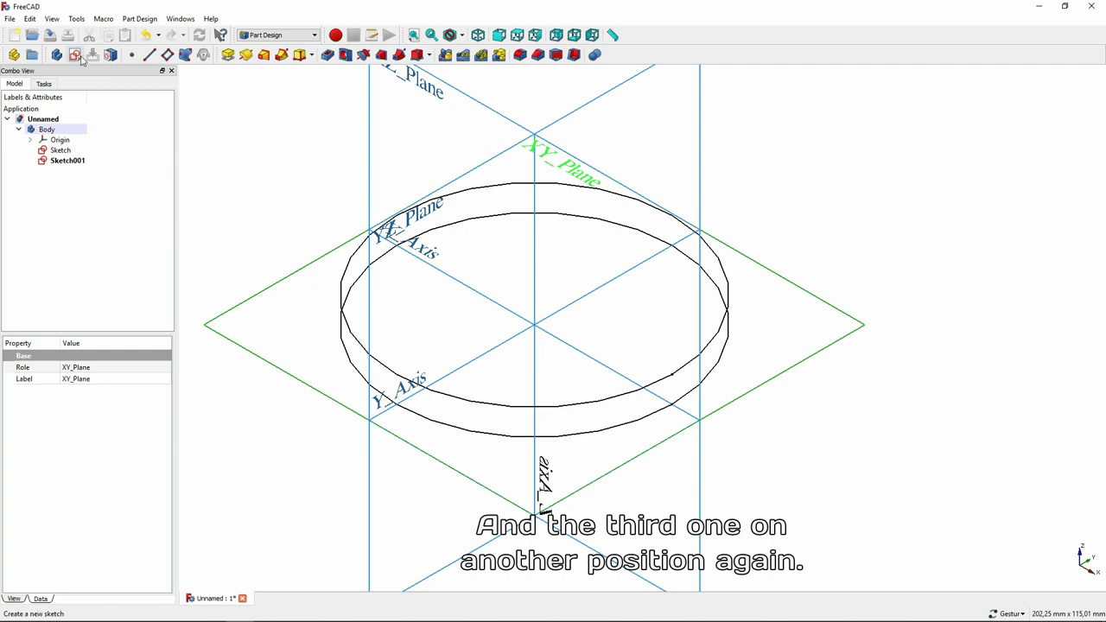
click(74, 54)
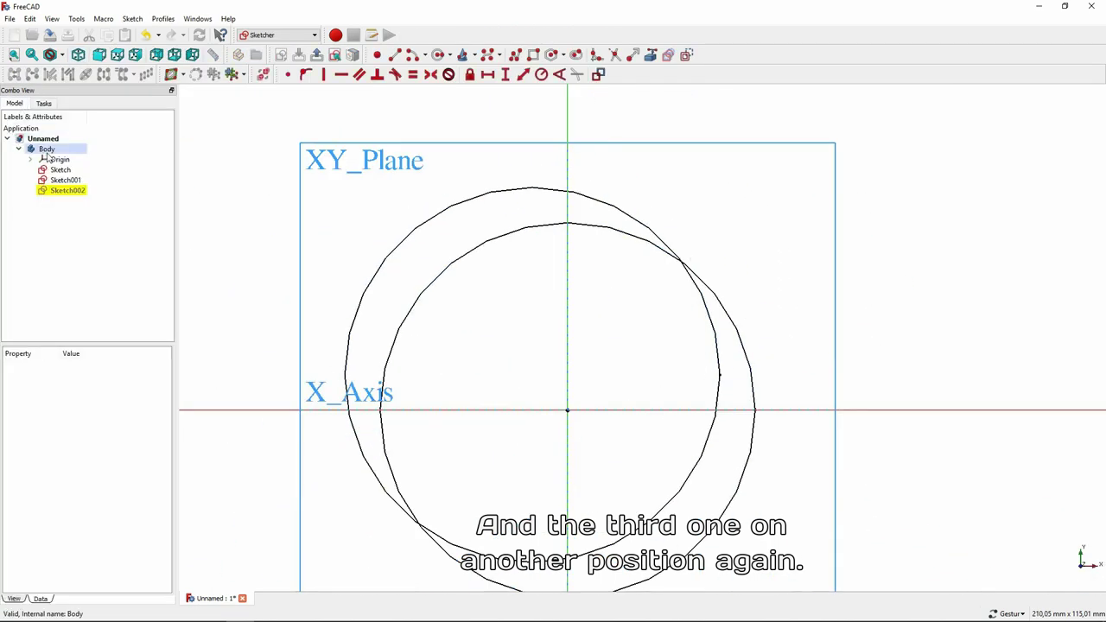
Draw a circle right of the origin with a 42,5 mm radius
click(58, 159)
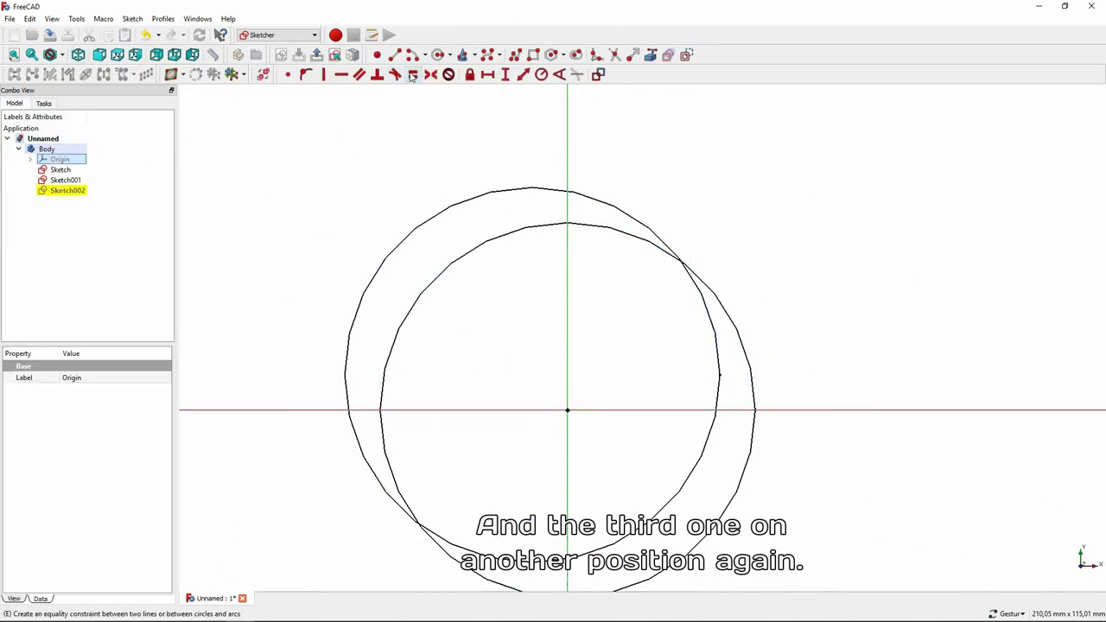
click(439, 54)
click(573, 350)
click(683, 194)
click(674, 185)
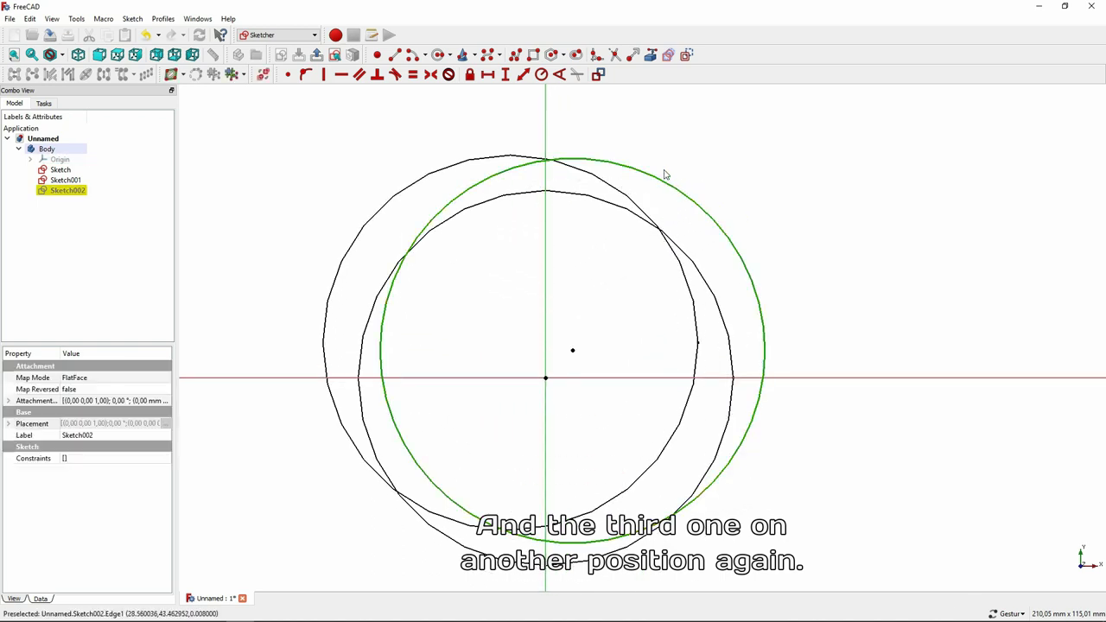
click(541, 75)
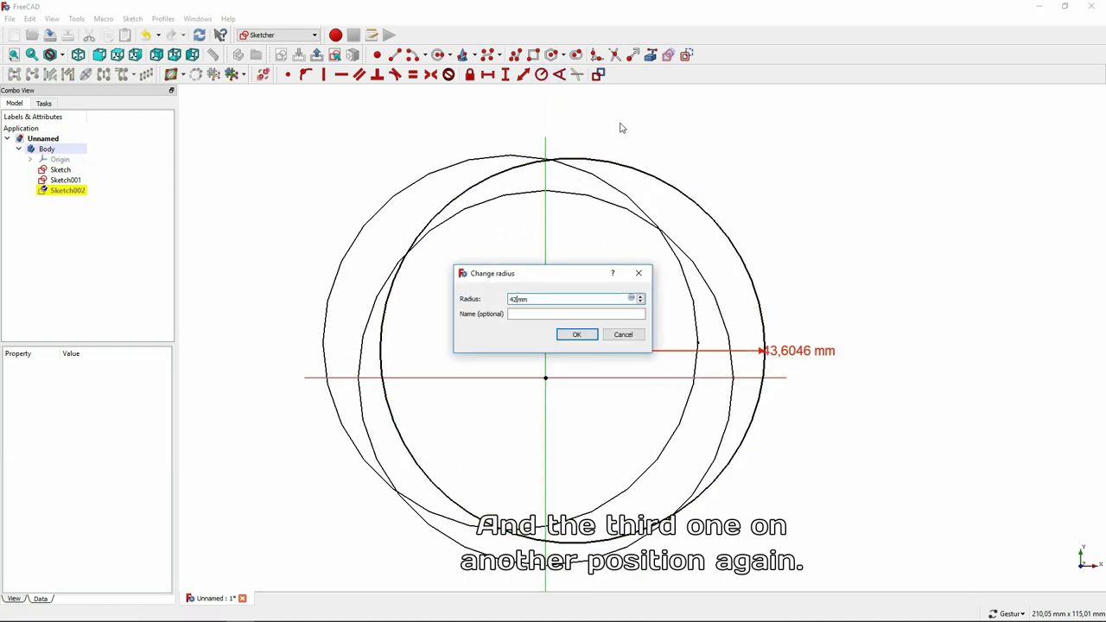
key(Return)
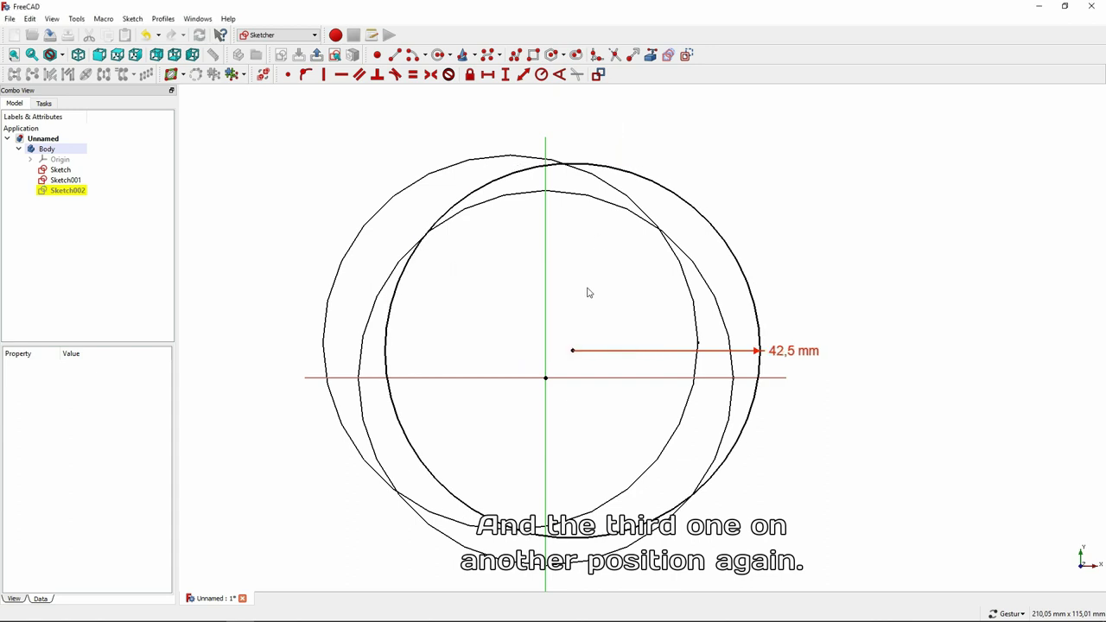
Offset the circle centre 8 mm right and 8 mm up from the origin
click(573, 351)
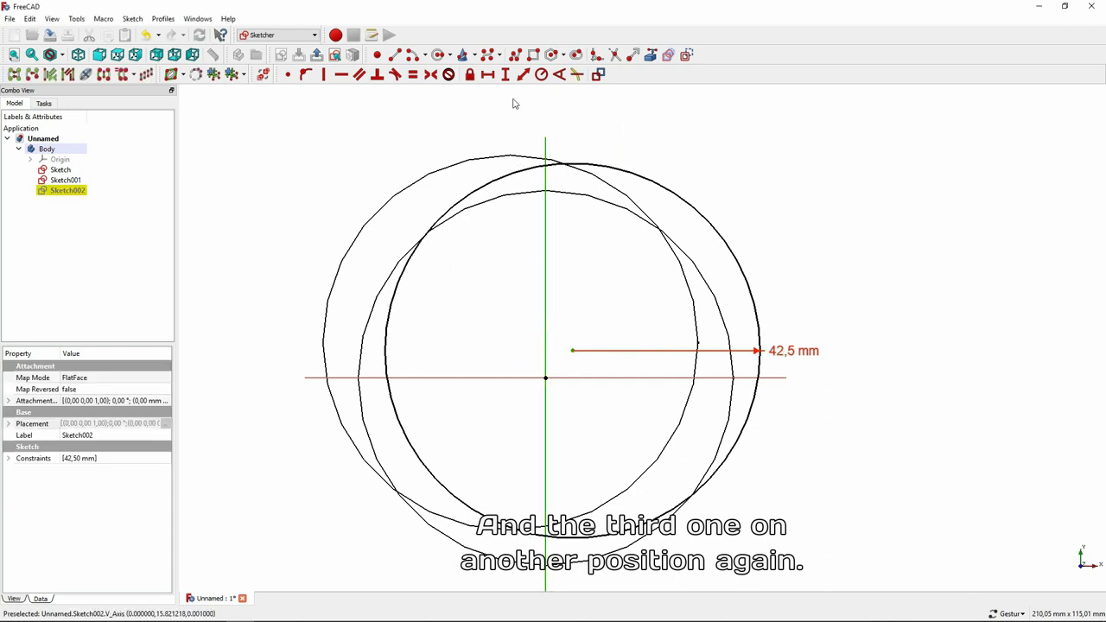
click(488, 75)
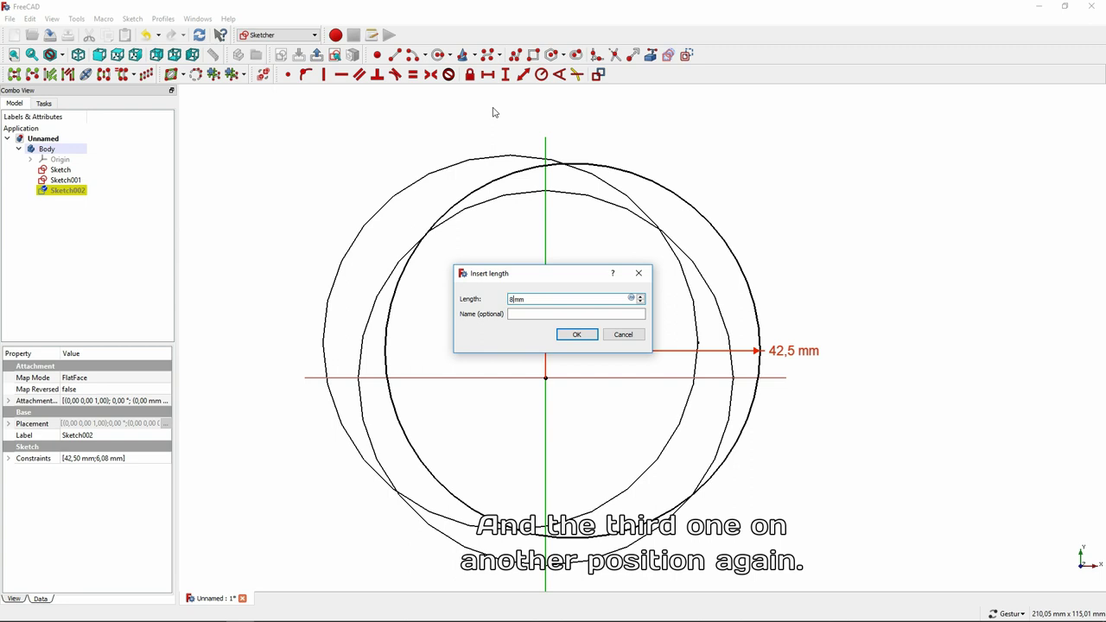
key(Return)
click(580, 351)
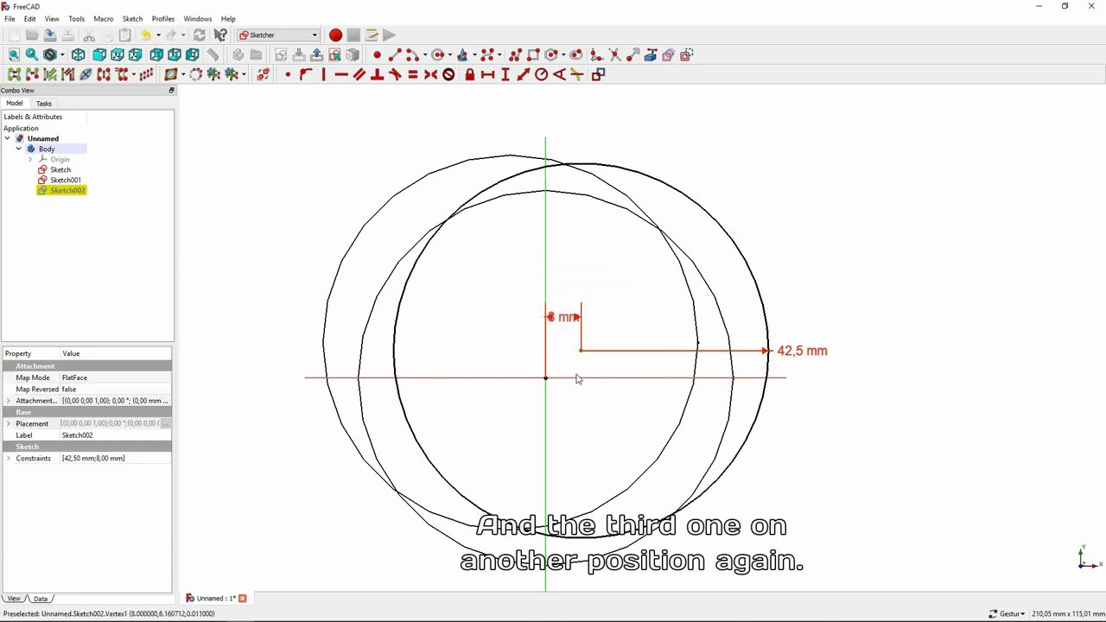
click(576, 378)
text(i)
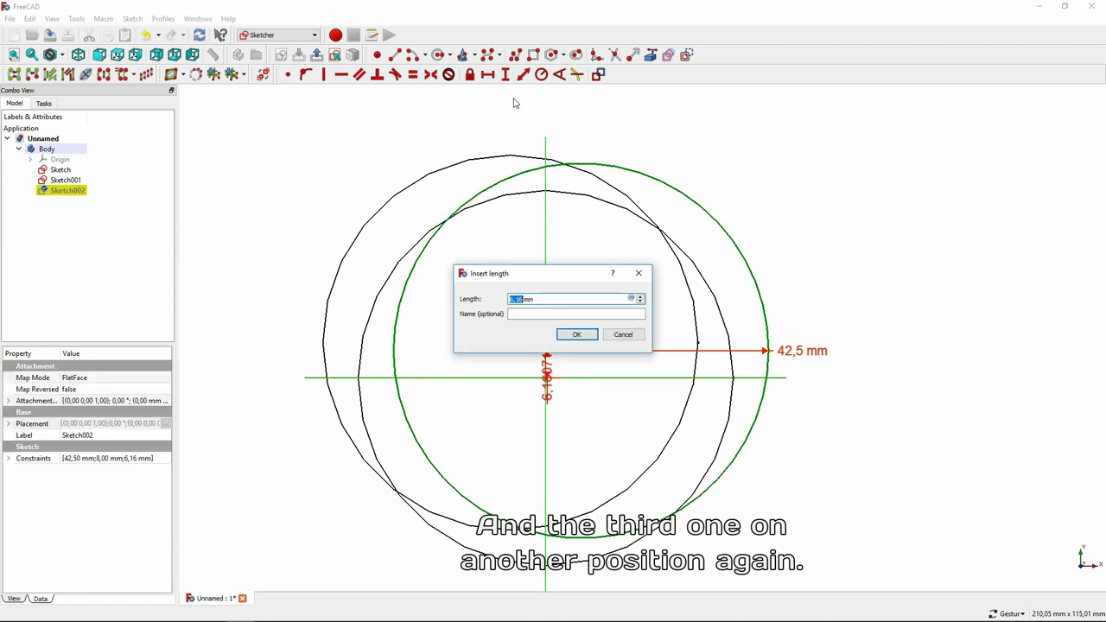
text(8)
key(Return)
Move the two 8 mm labels clear of the centre and close Sketch002
drag(563, 309, 610, 328)
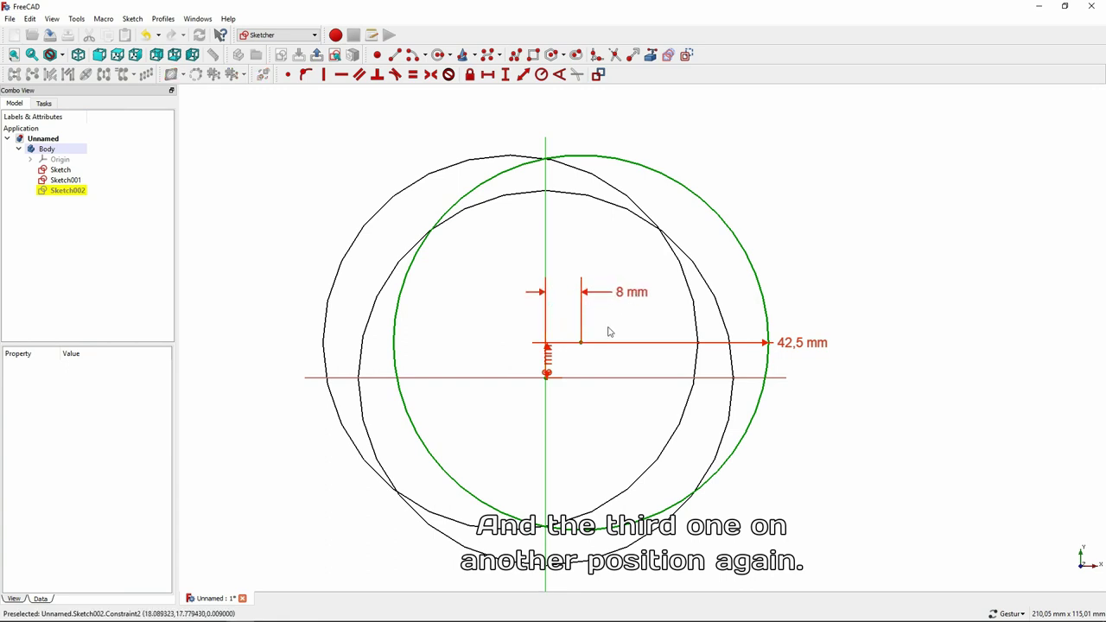
drag(550, 367, 517, 421)
click(585, 412)
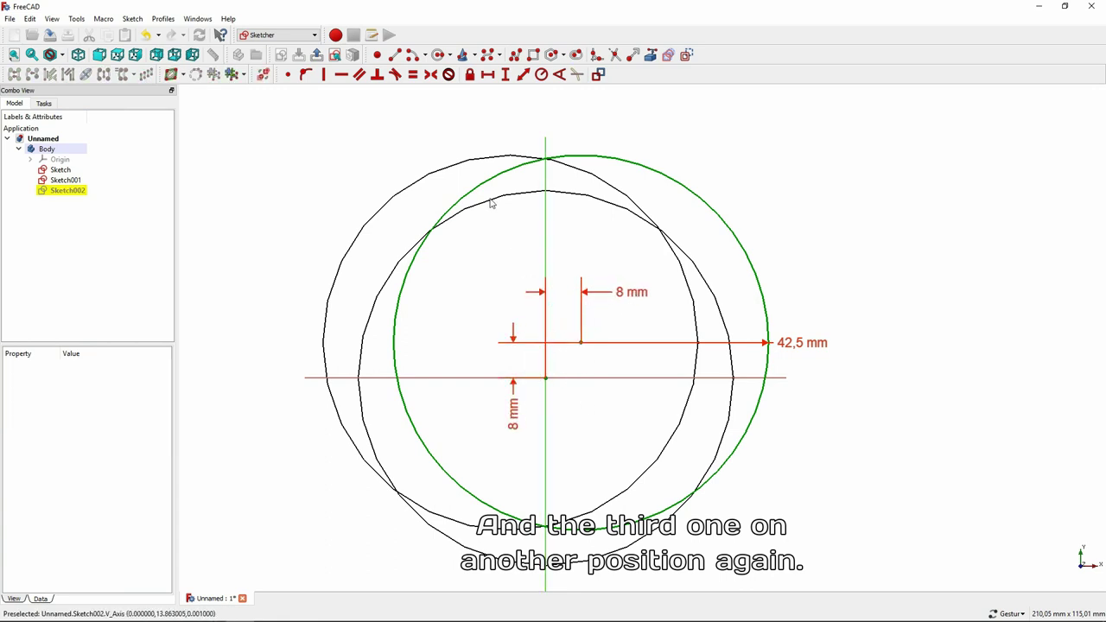
click(317, 55)
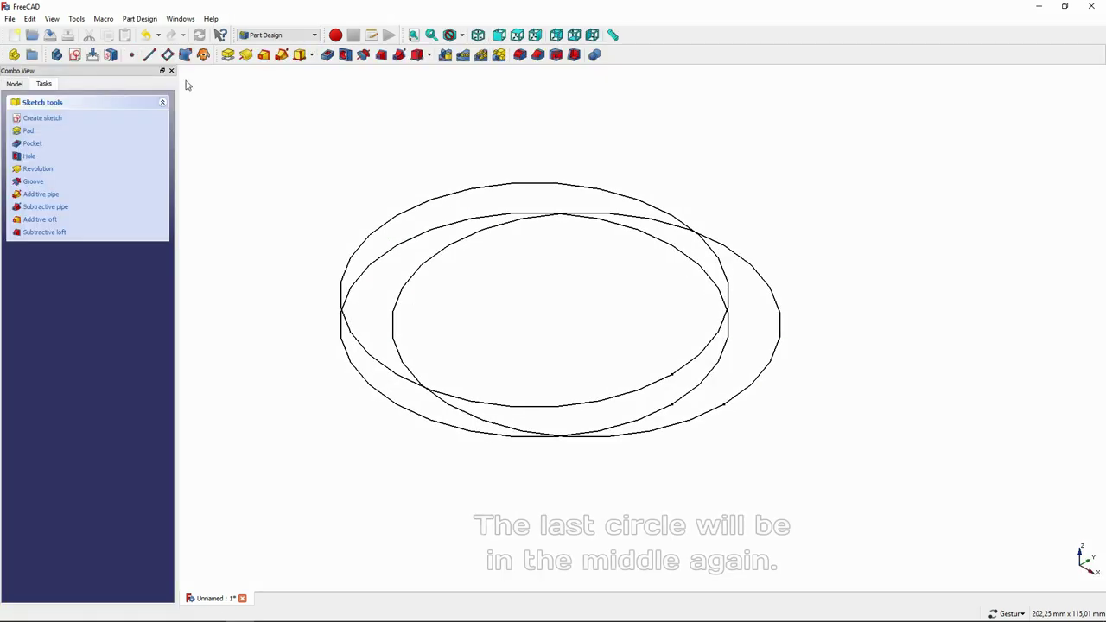
Start Sketch003 on XY_Plane, then hide the Origin planes and axes
click(15, 84)
click(53, 140)
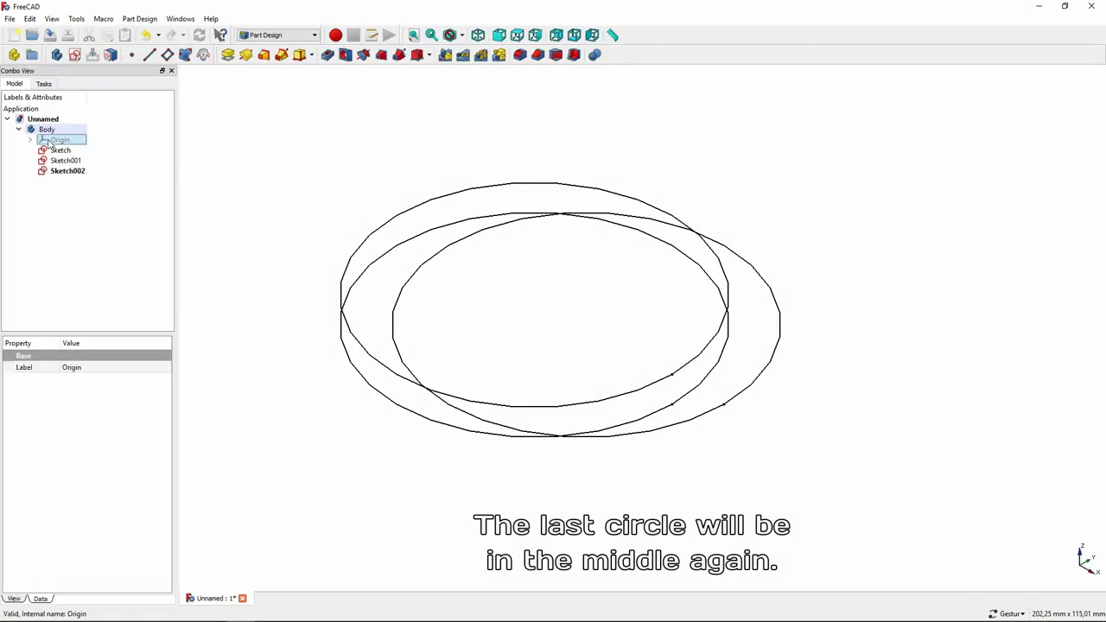
key(space)
click(238, 218)
click(259, 258)
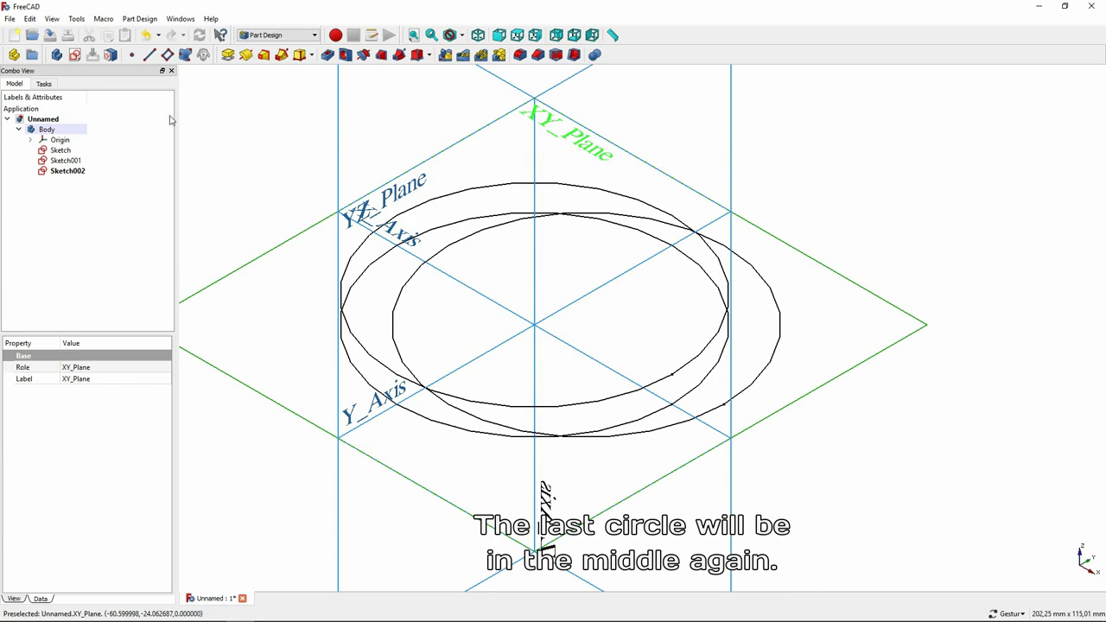
click(74, 55)
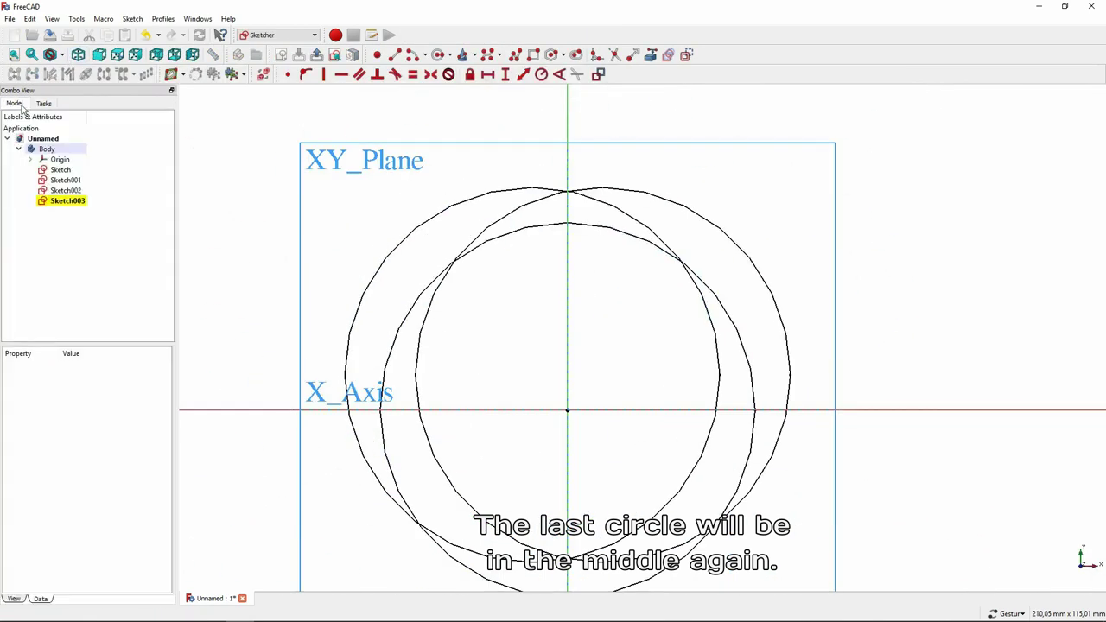
click(60, 159)
key(space)
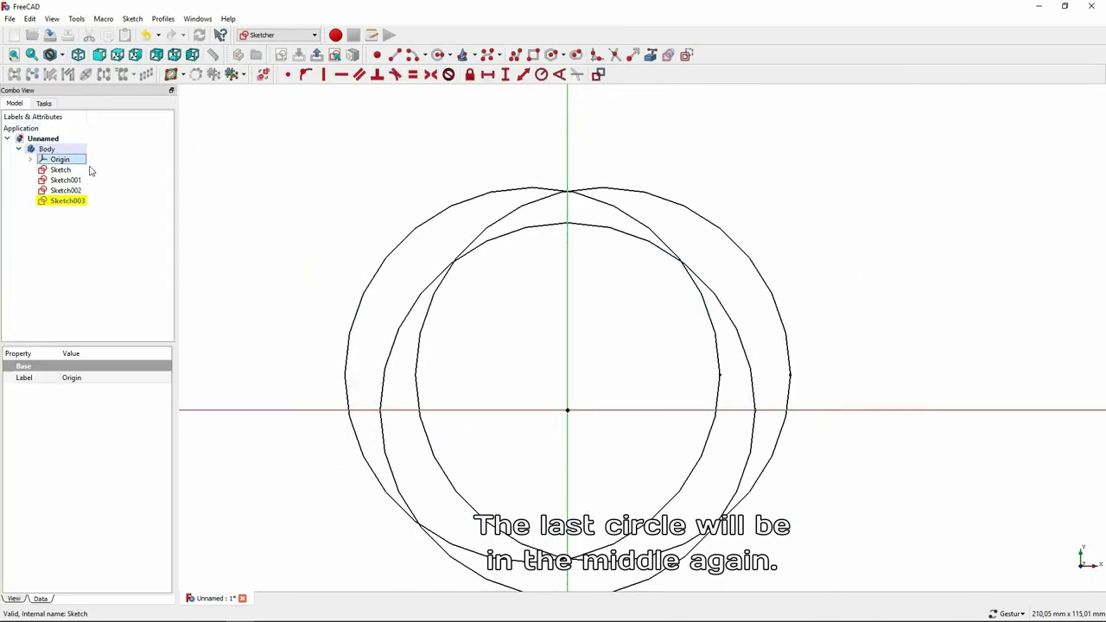
click(243, 183)
Draw an origin-centred circle with a 42,5 mm radius and close the sketch
click(437, 55)
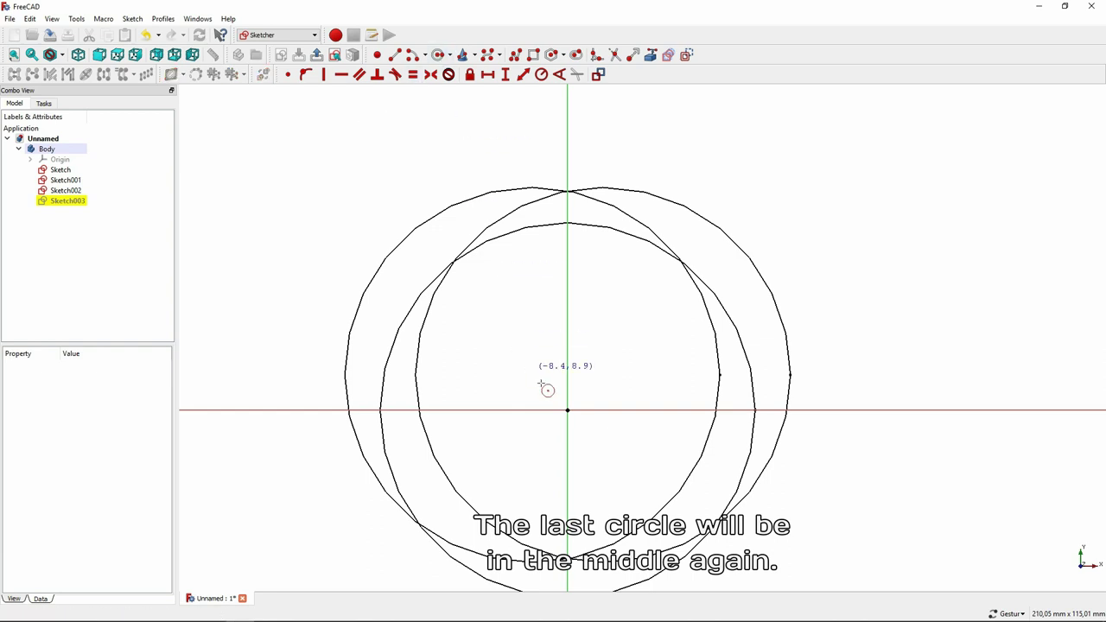
click(568, 410)
click(611, 343)
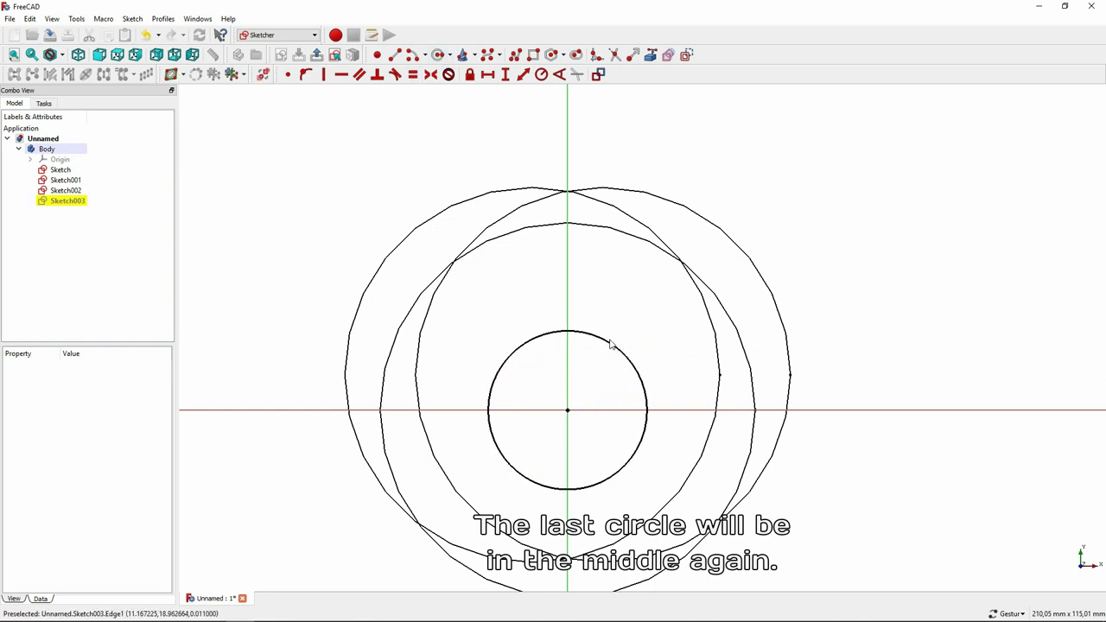
click(611, 342)
click(541, 74)
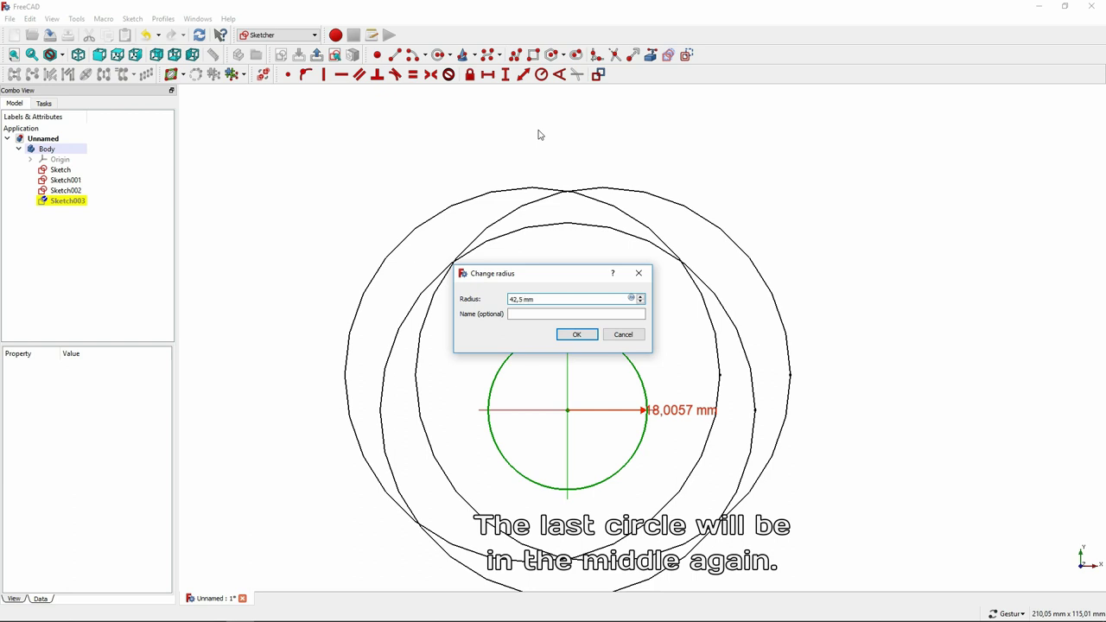
key(Return)
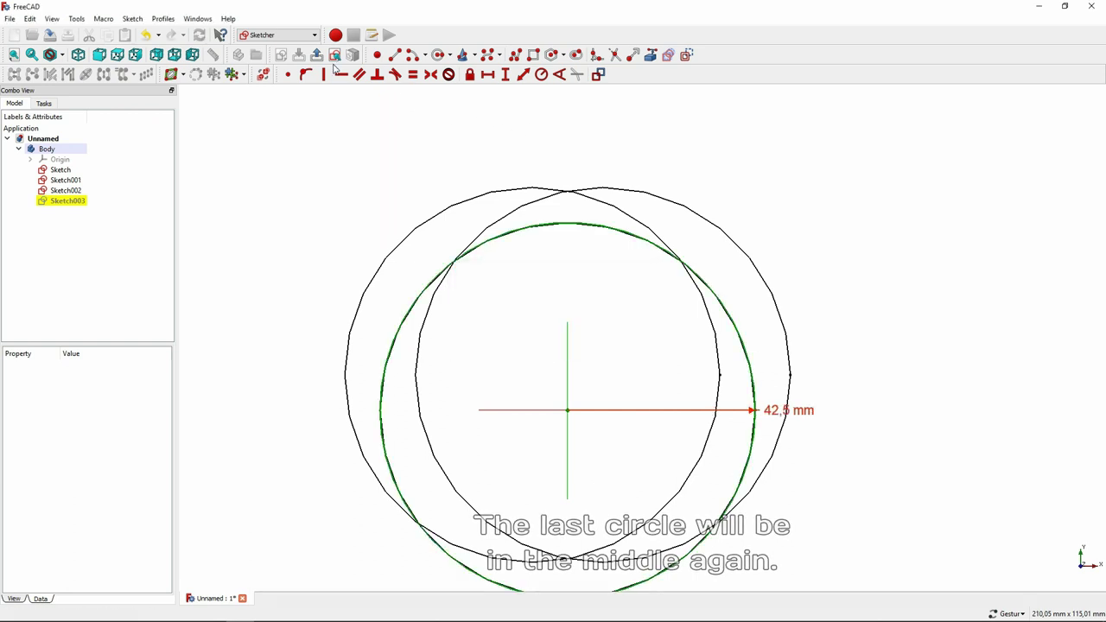
click(316, 55)
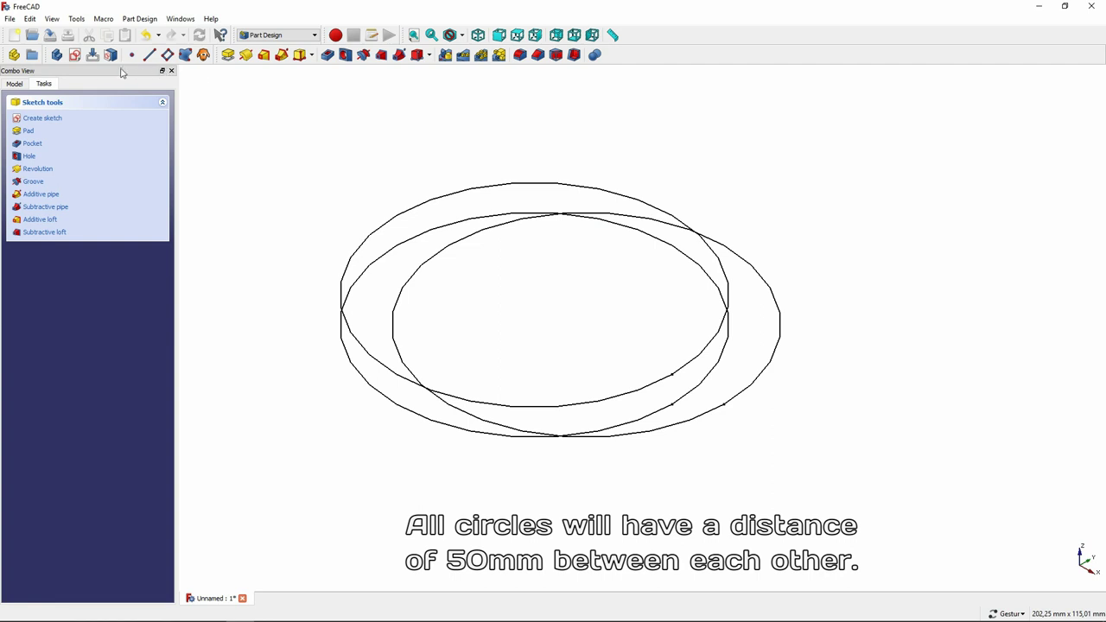
Set Sketch003's Map Mode to Deactivated to detach it from XY_Plane
click(19, 85)
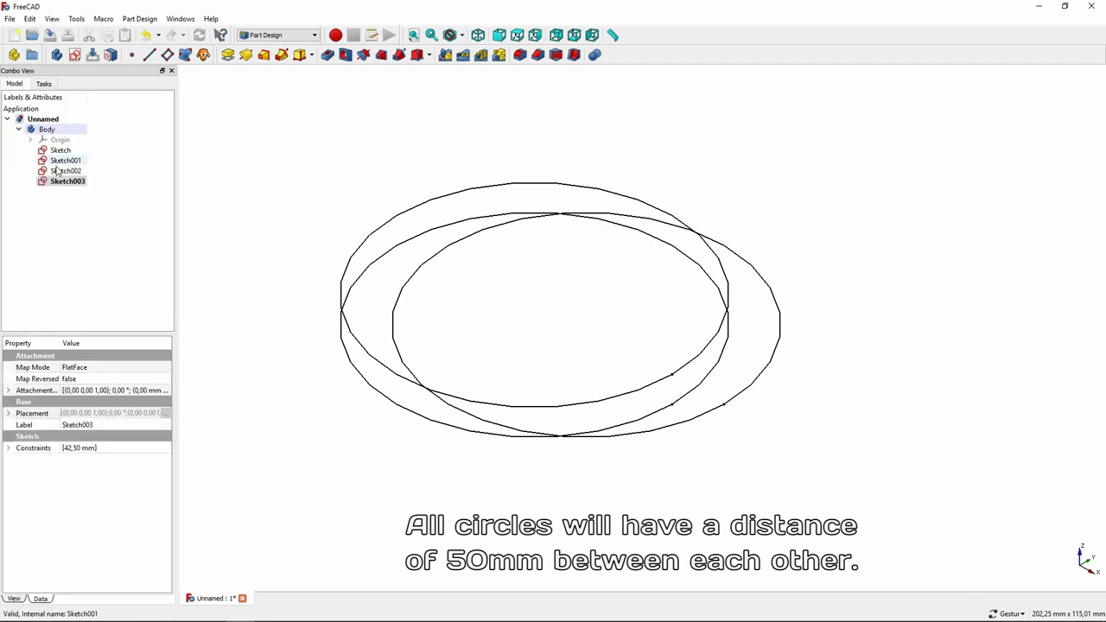
click(162, 372)
click(164, 372)
click(52, 240)
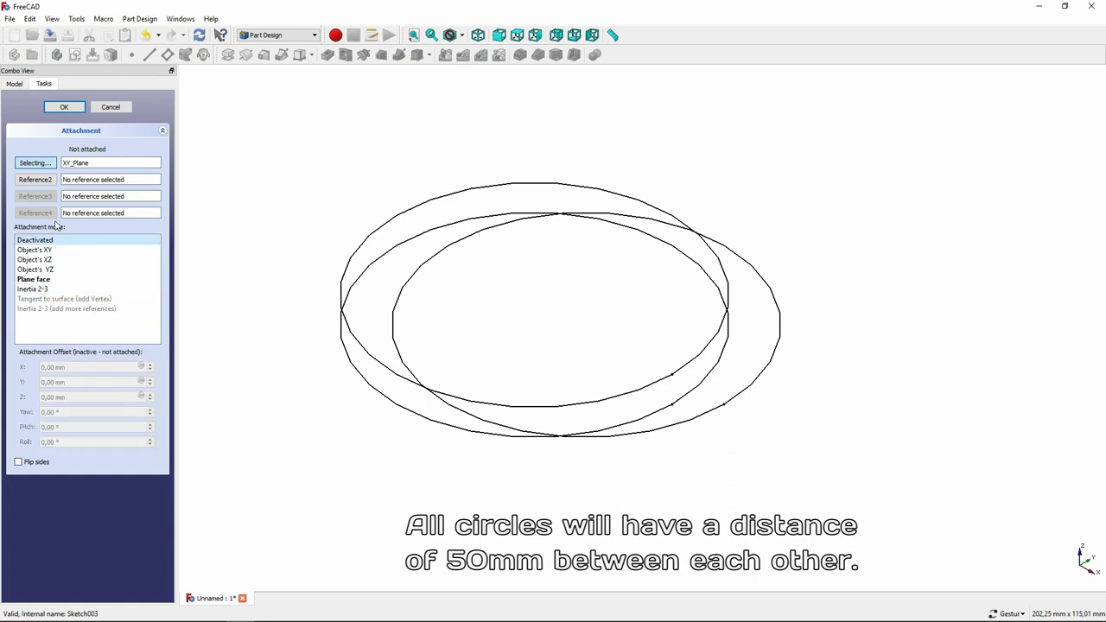
click(65, 107)
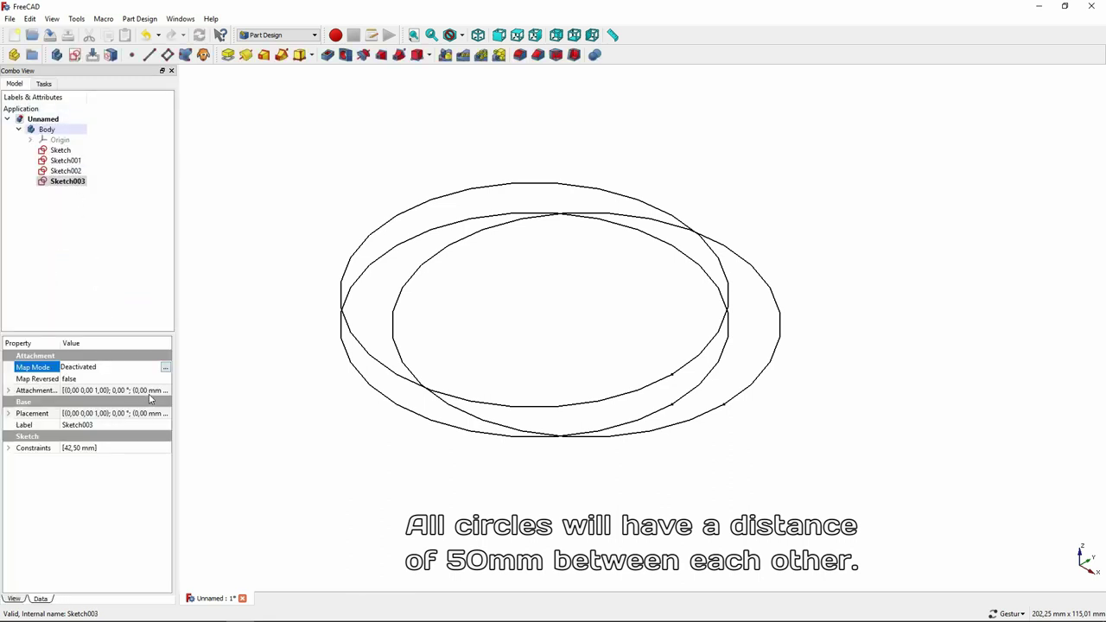
Raise Sketch003's placement to Z 15 and bring all circles into view
click(161, 416)
click(164, 413)
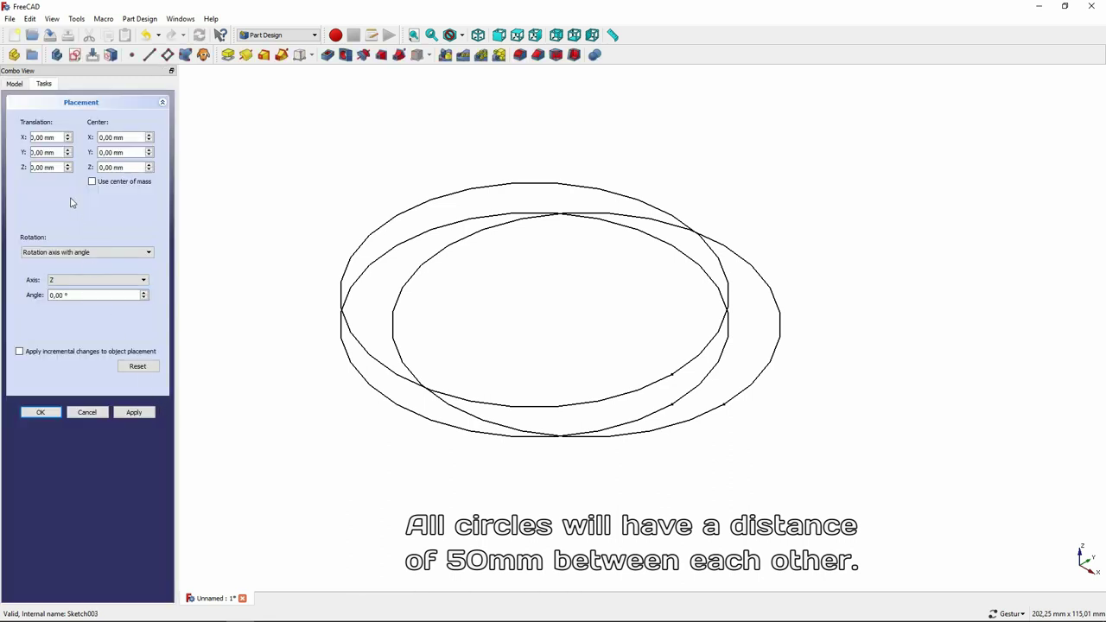
text(15)
click(51, 408)
scroll(306, 196, down, 3)
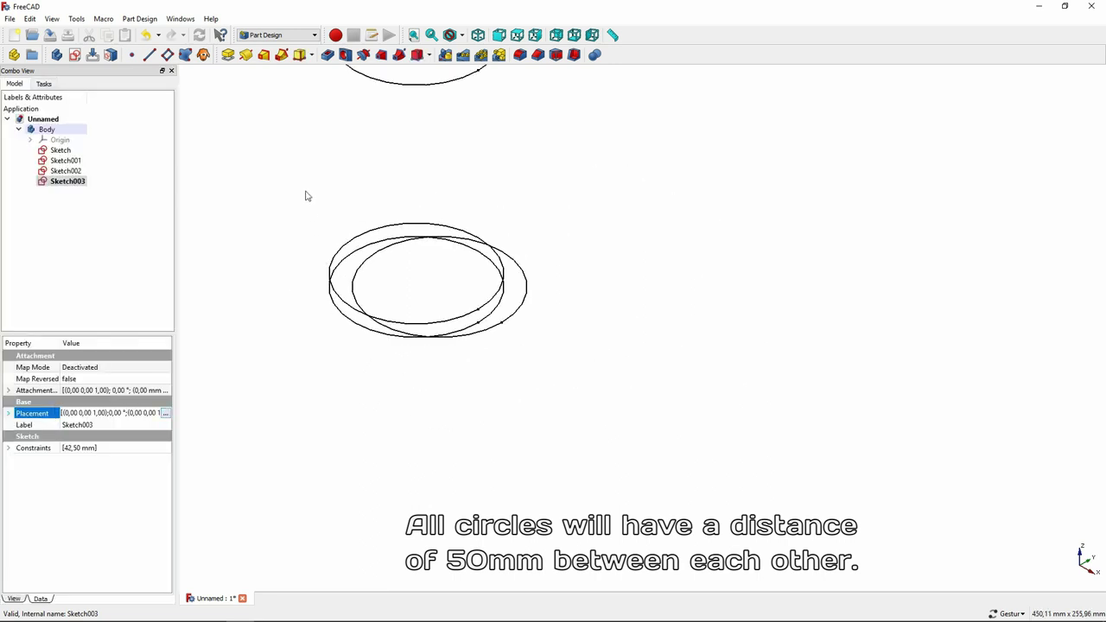
right_drag(306, 195, 409, 338)
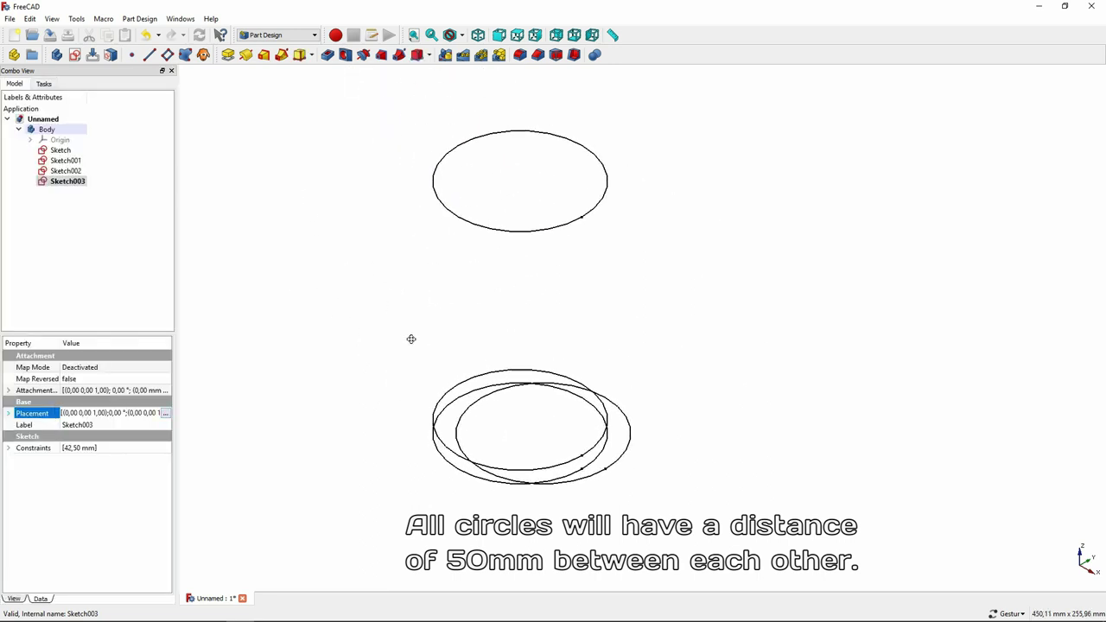
Detach Sketch002 and set its placement Z to 100 mm
click(78, 172)
click(159, 370)
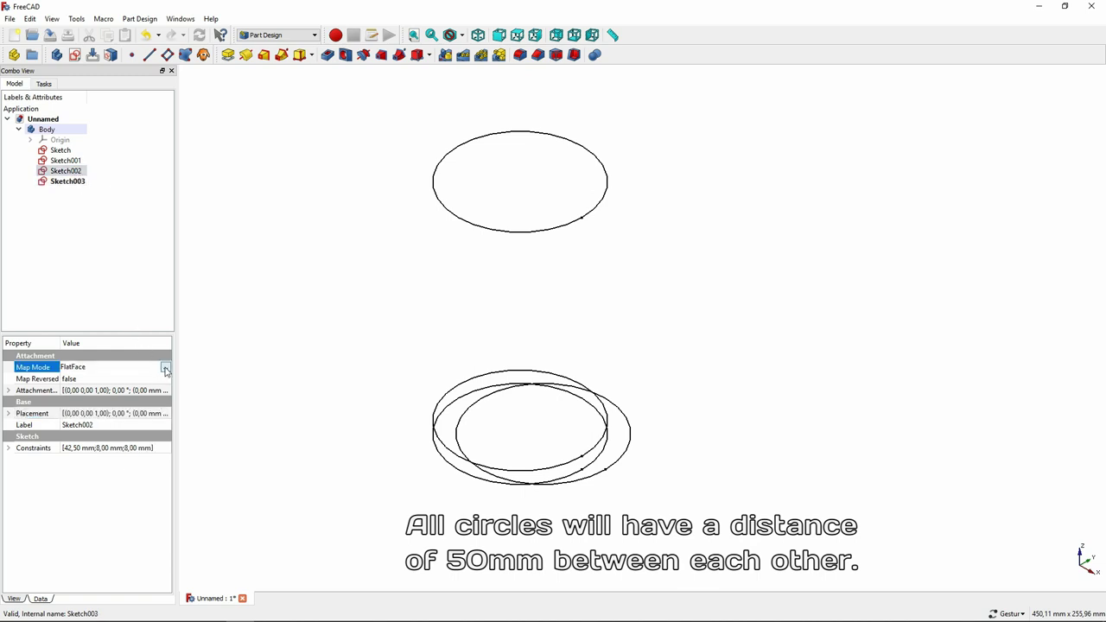
click(166, 369)
click(64, 241)
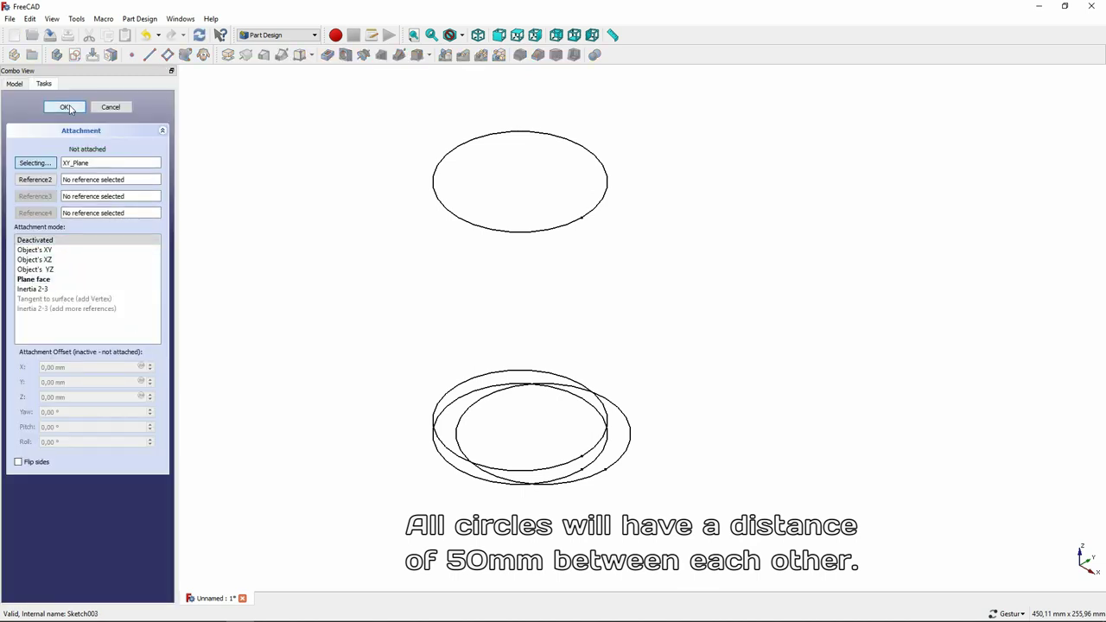
click(69, 109)
click(160, 416)
click(165, 414)
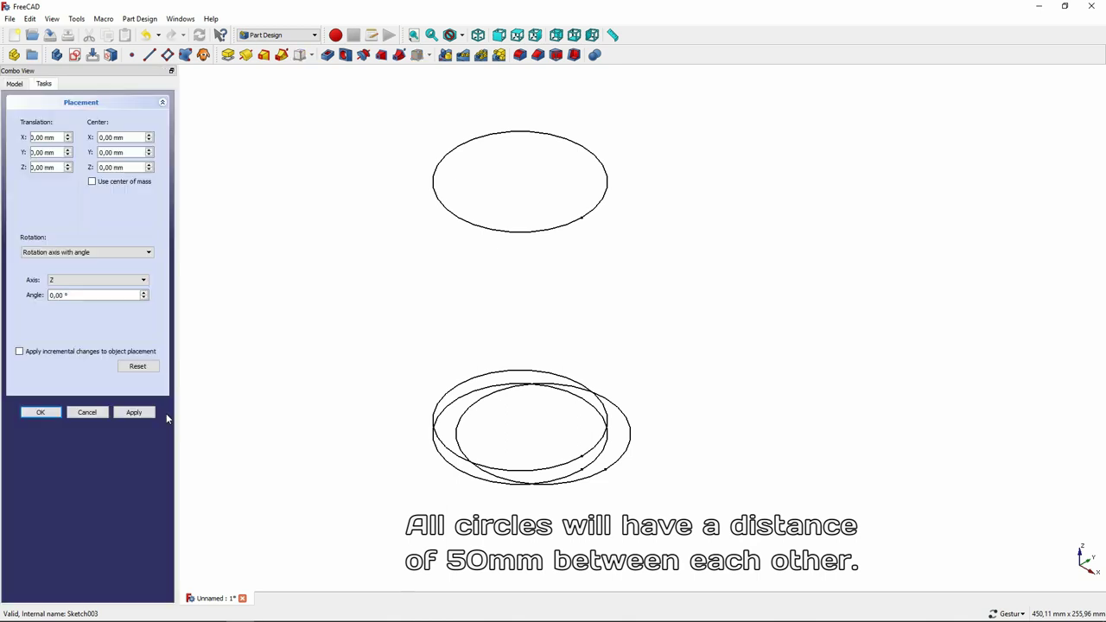
text(100)
click(41, 412)
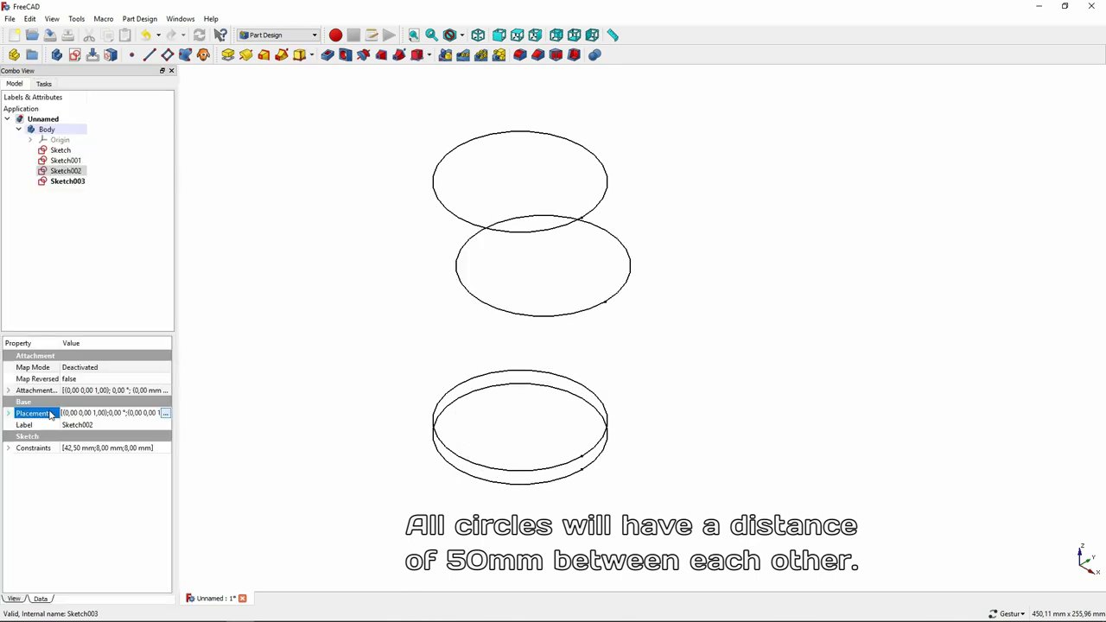
Detach Sketch001 and set its placement Z to 50 mm
click(66, 161)
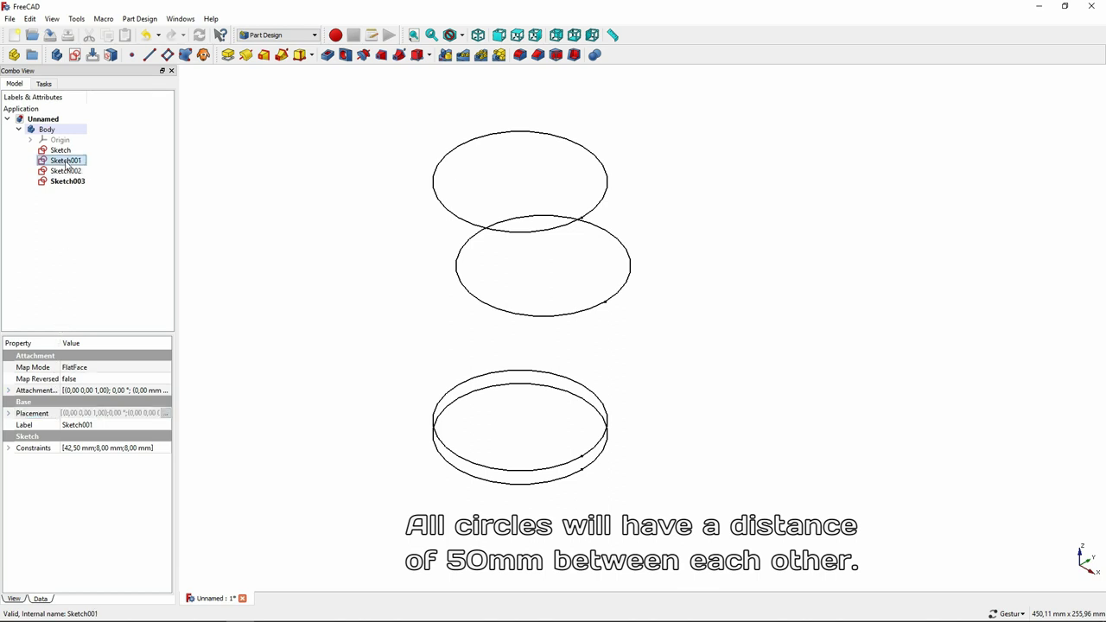
click(136, 371)
click(164, 369)
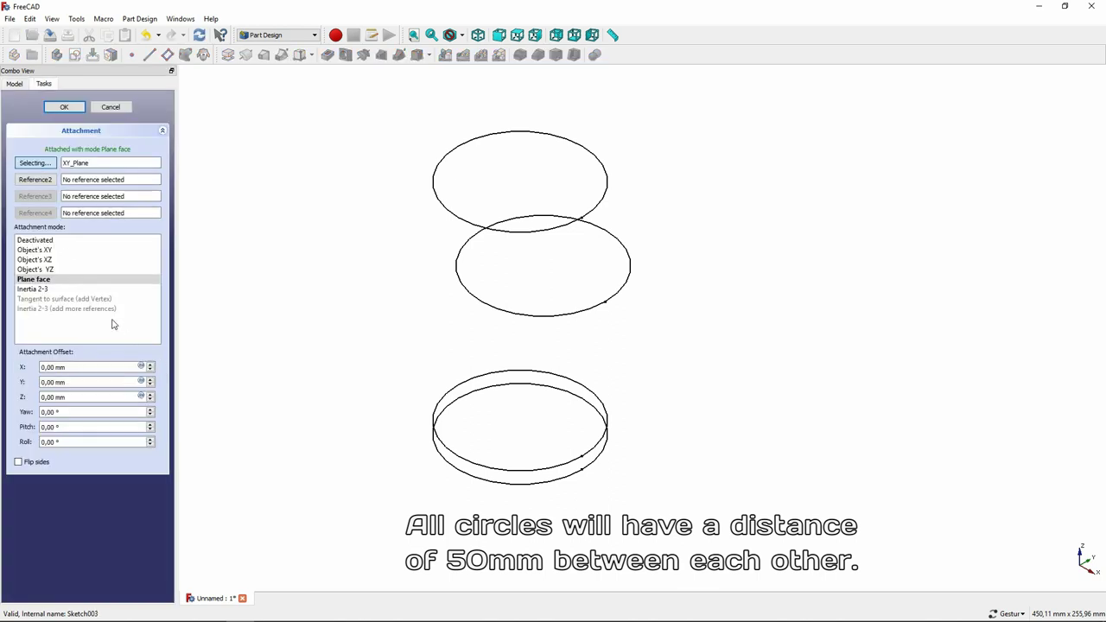
click(39, 240)
click(64, 107)
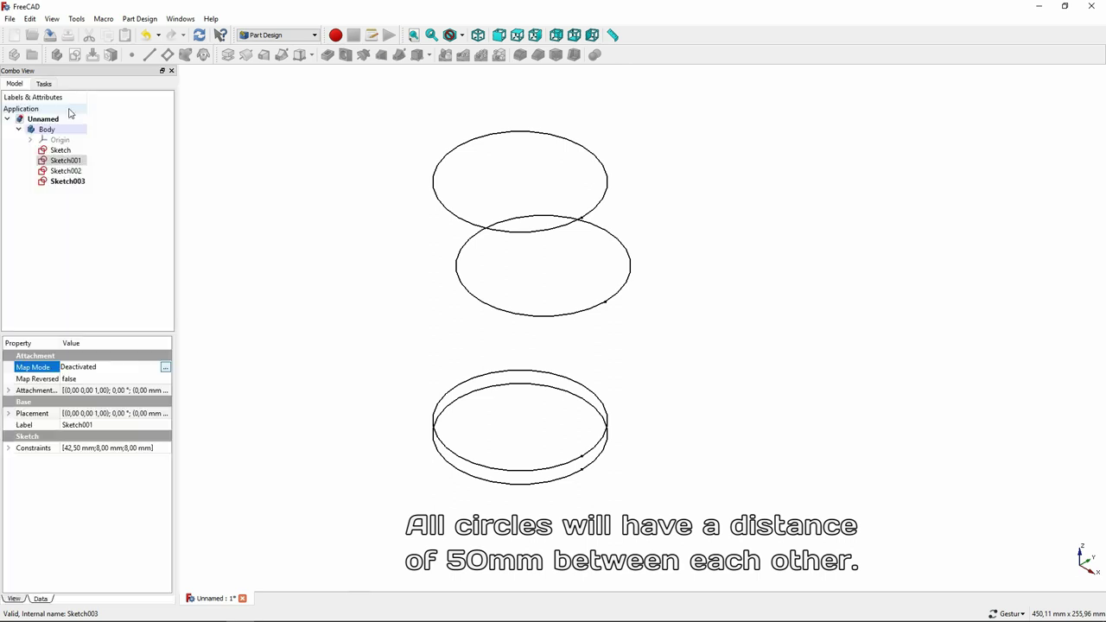
click(129, 413)
click(165, 414)
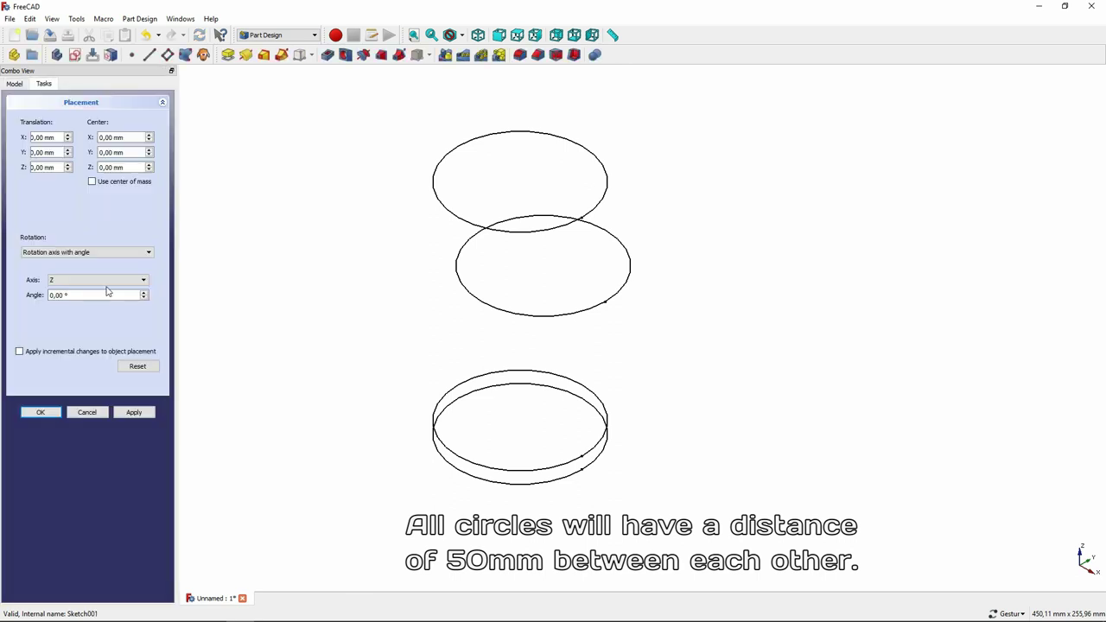
text(50)
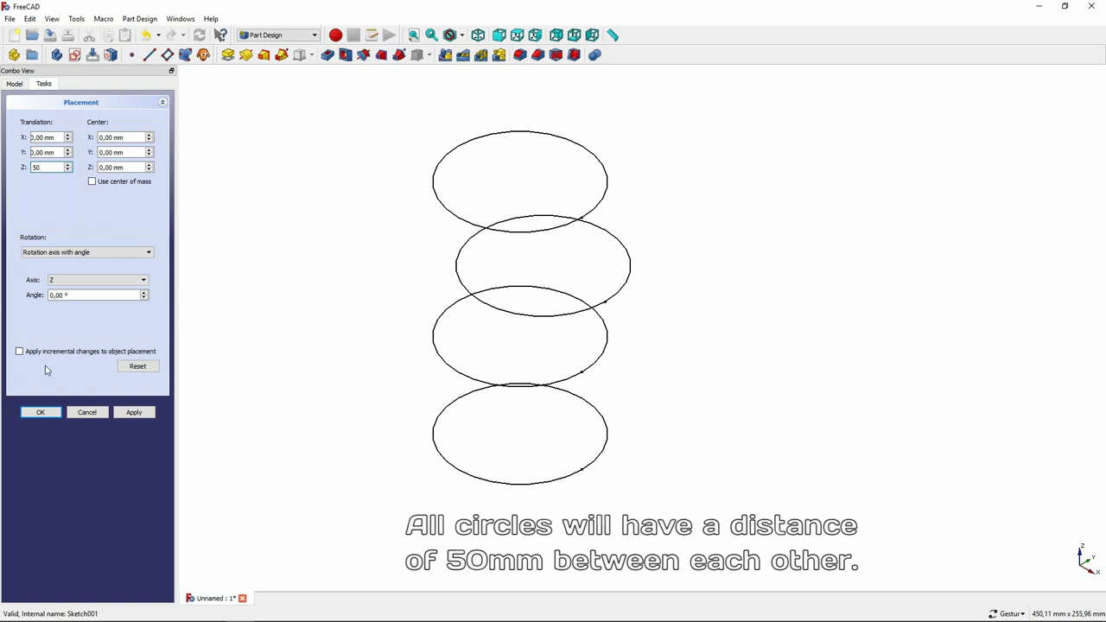
key(Return)
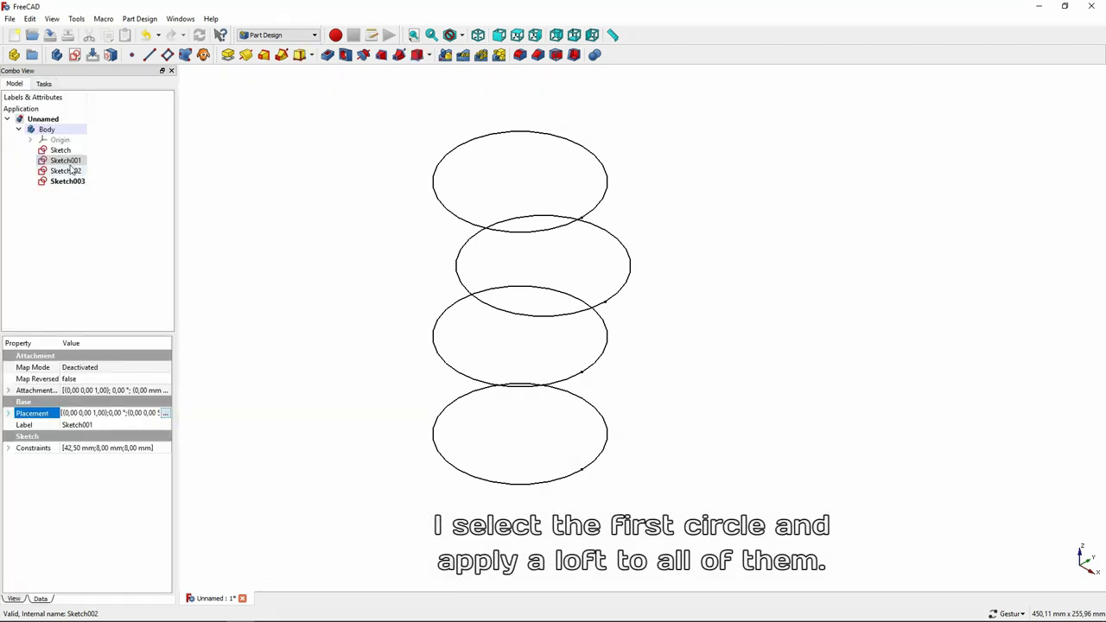
Check the circle sketches and start an Additive Loft from the base Sketch
click(68, 153)
click(68, 170)
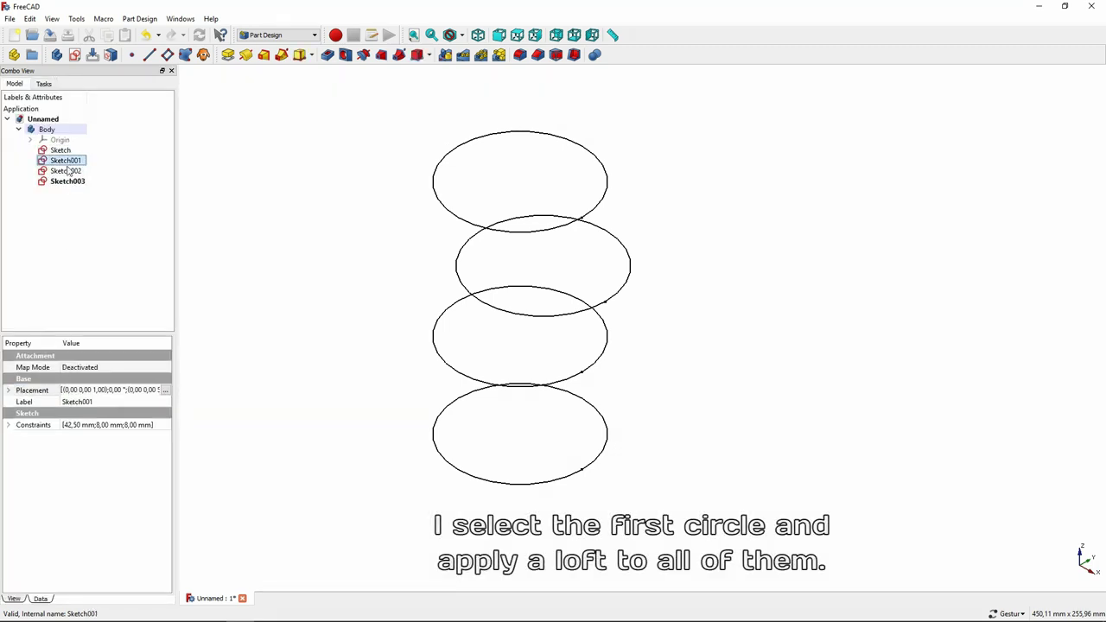
click(66, 183)
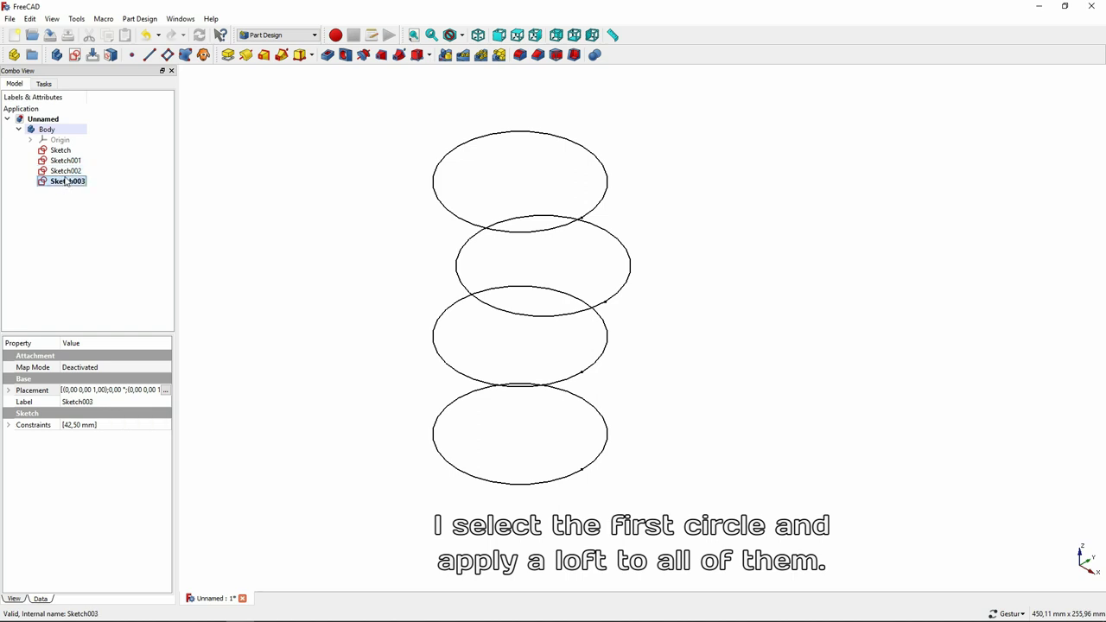
click(62, 151)
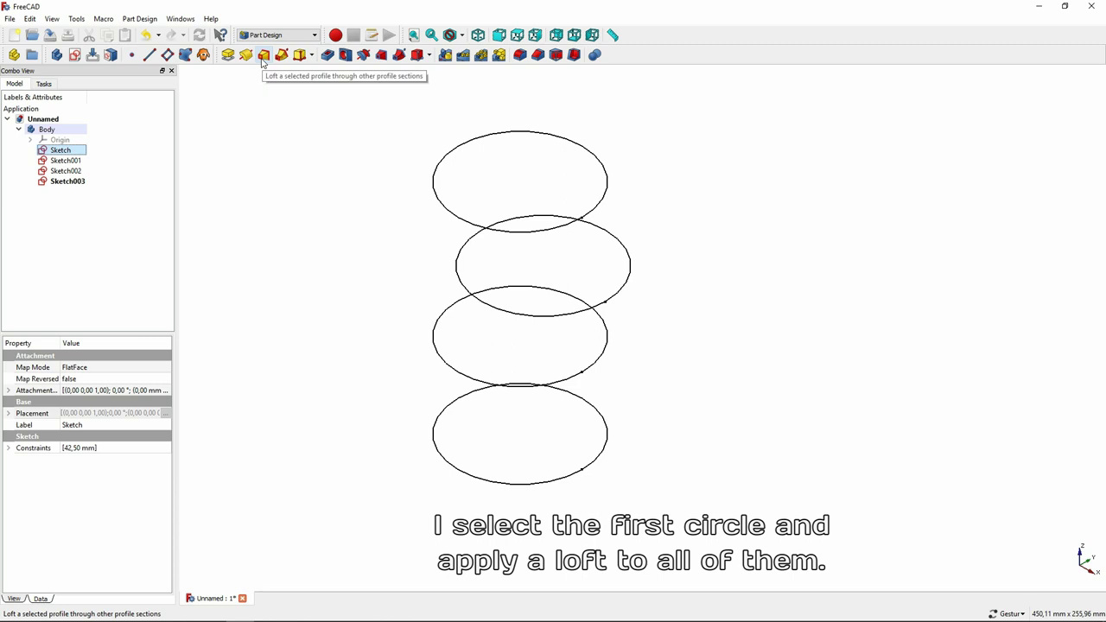
click(264, 56)
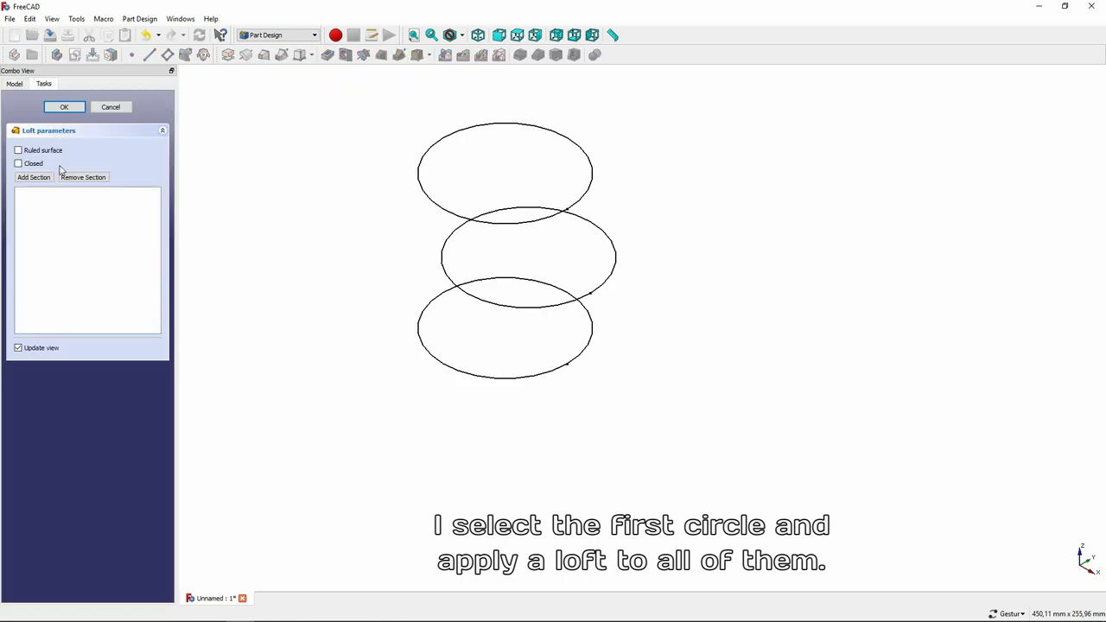
Add Sketch001, Sketch002 and Sketch003 as loft sections and finish the loft
click(419, 337)
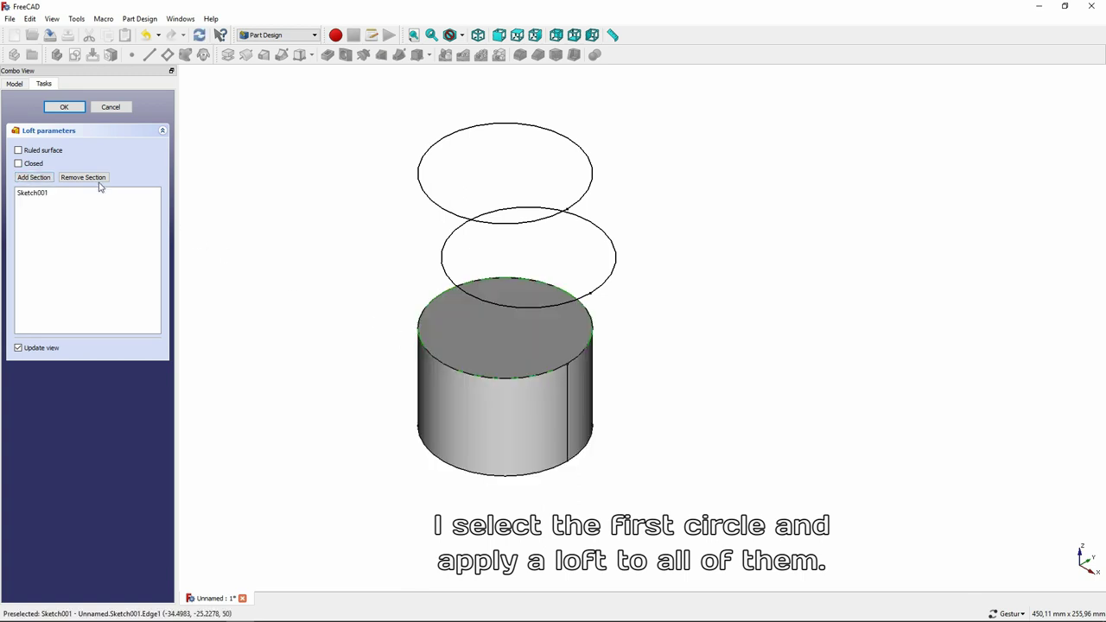
click(45, 180)
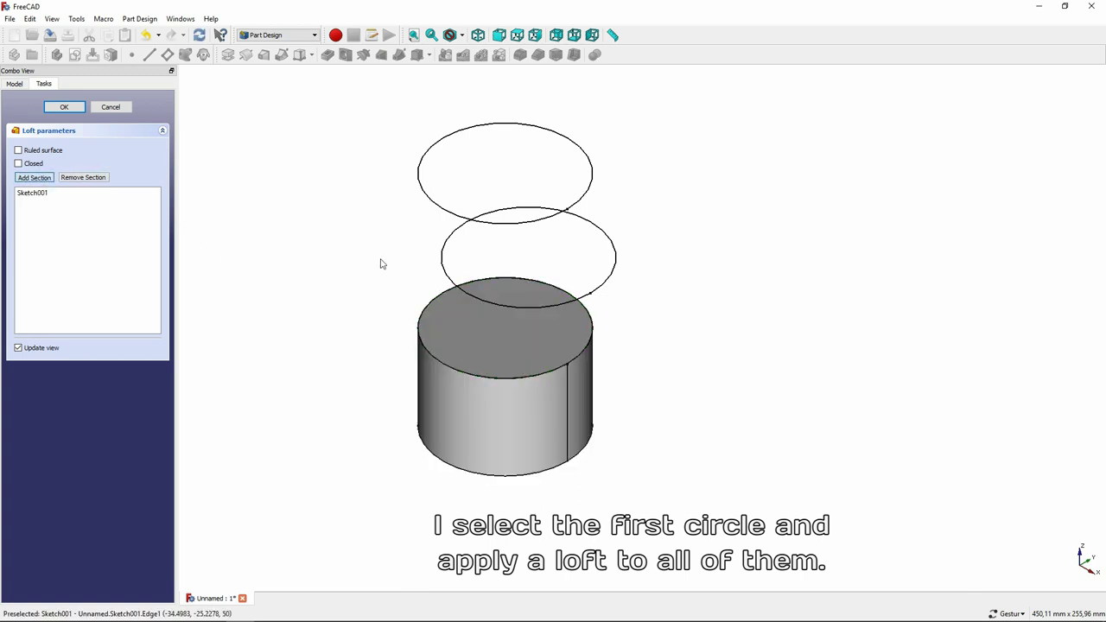
click(446, 263)
click(47, 179)
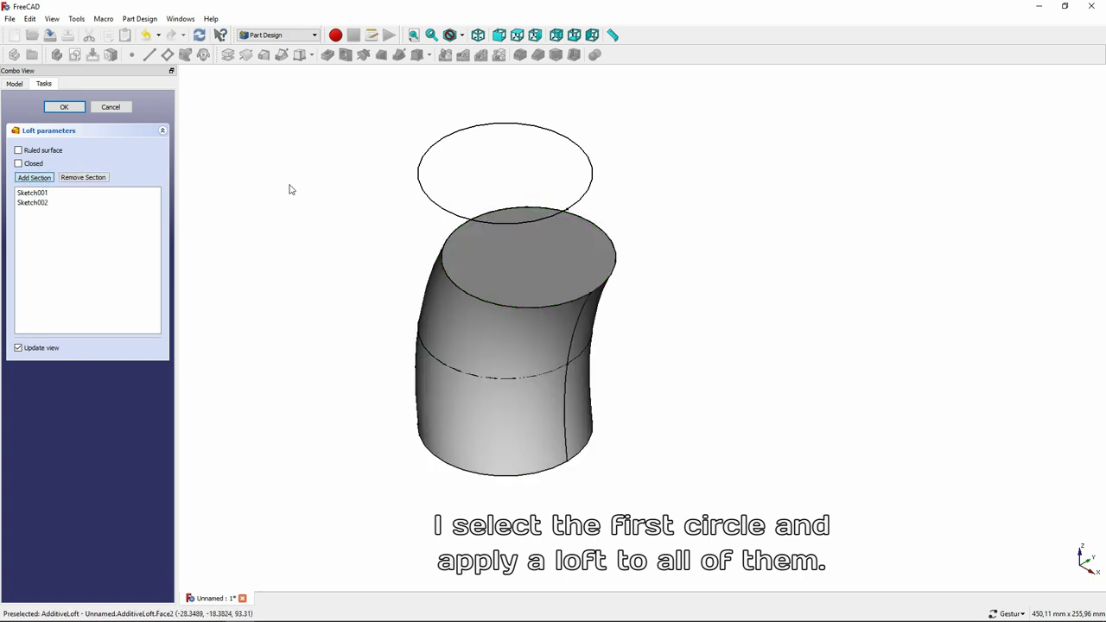
click(419, 189)
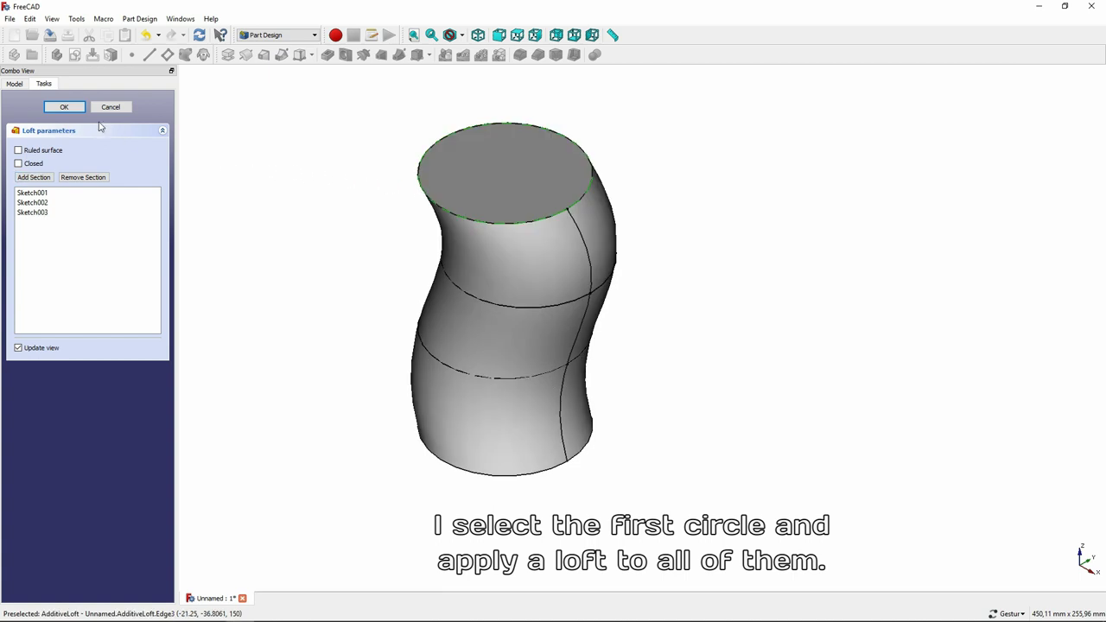
click(76, 110)
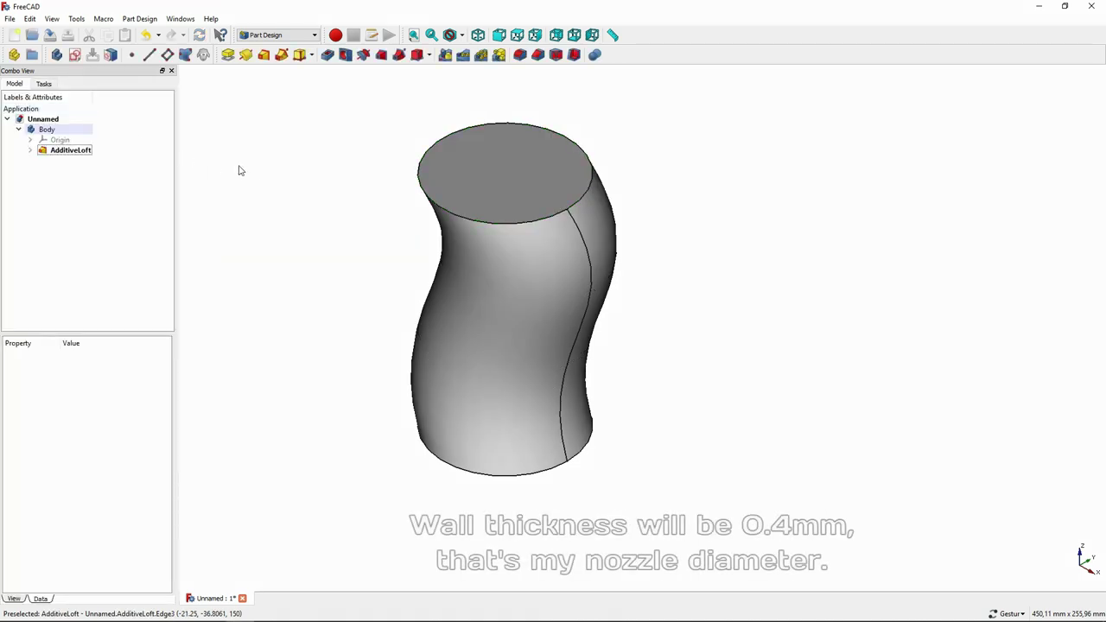
Shell the wavy loft to a 0,4 mm wall with the top face open and Intersection joins
click(460, 174)
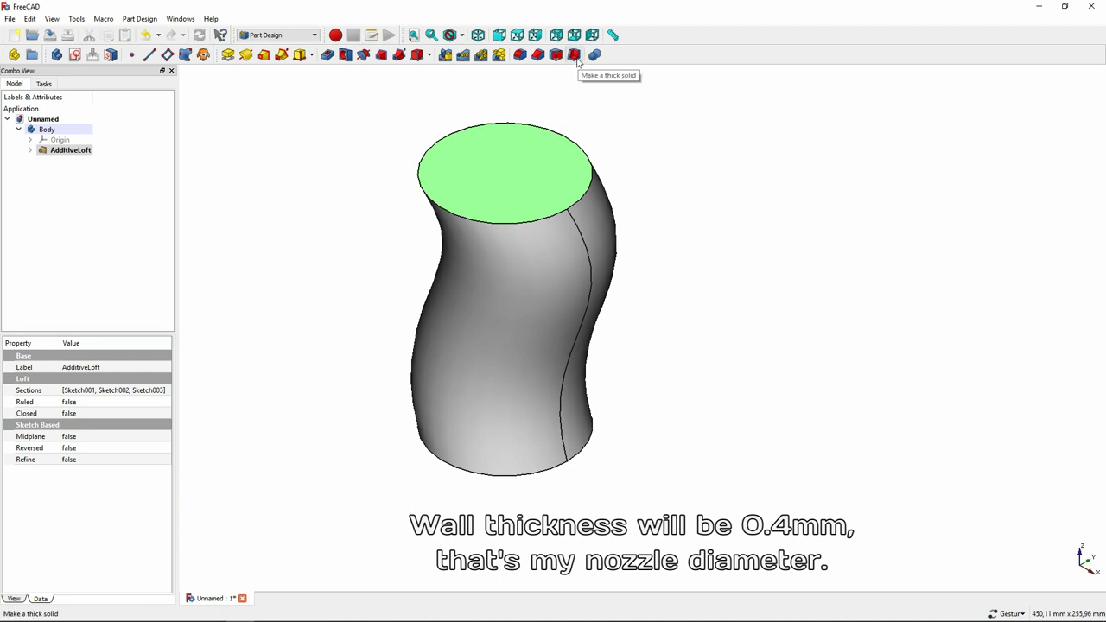
click(575, 56)
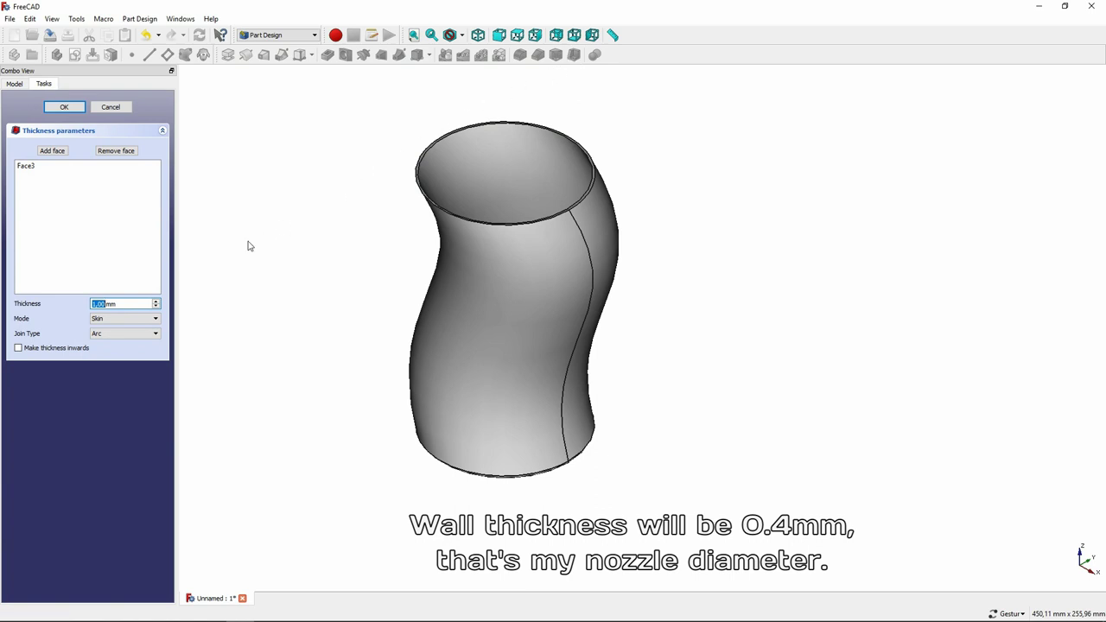
text(0,)
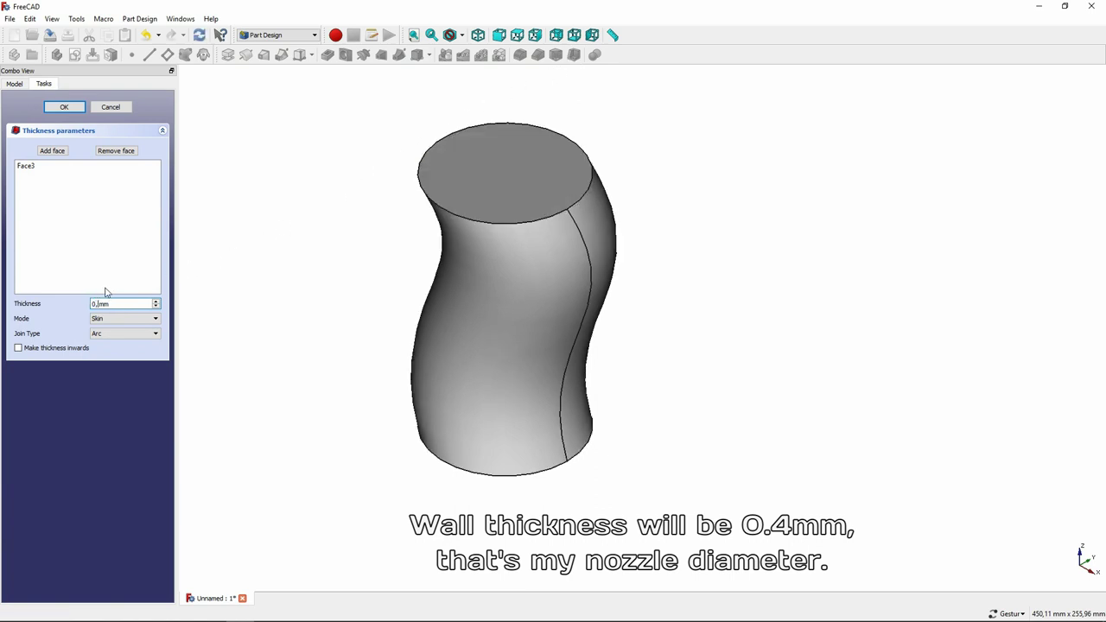
text(4)
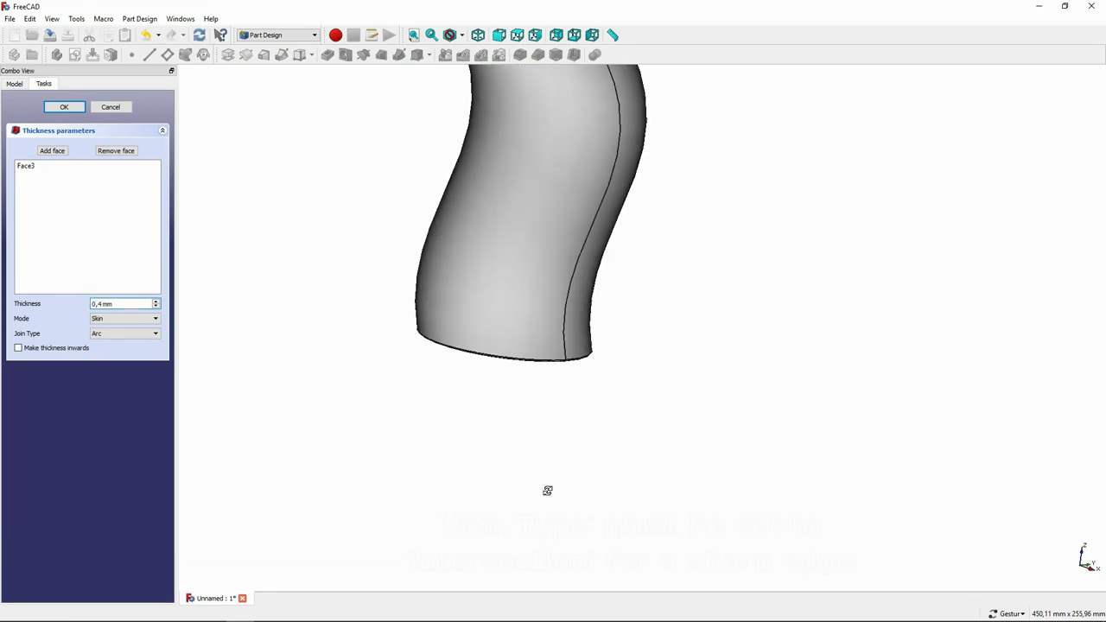
drag(546, 489, 550, 459)
scroll(625, 231, up, 3)
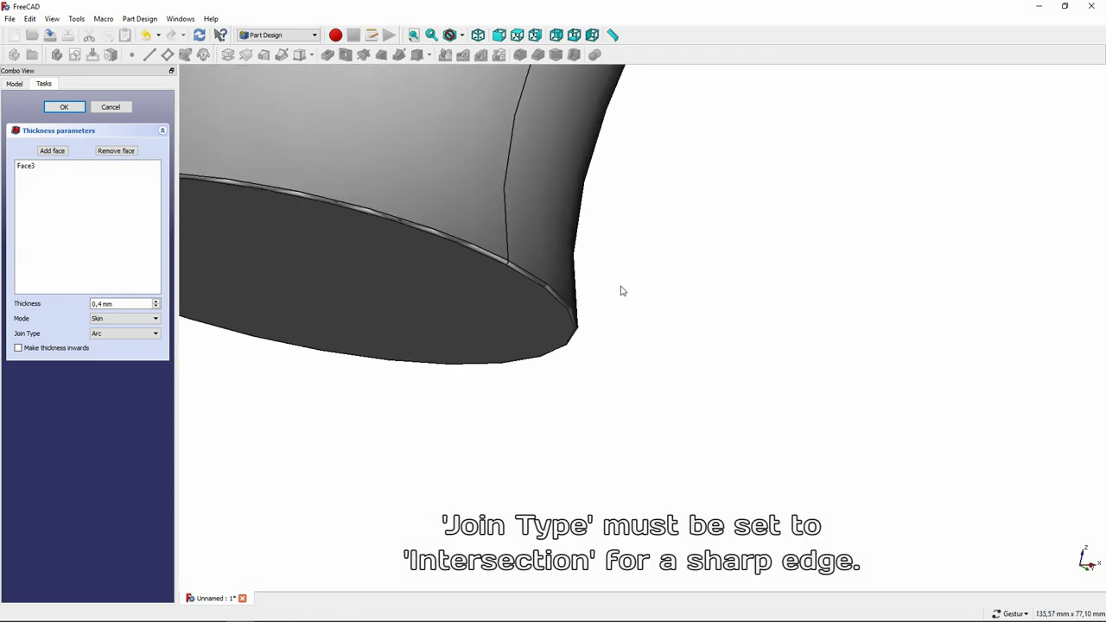
drag(621, 291, 284, 75)
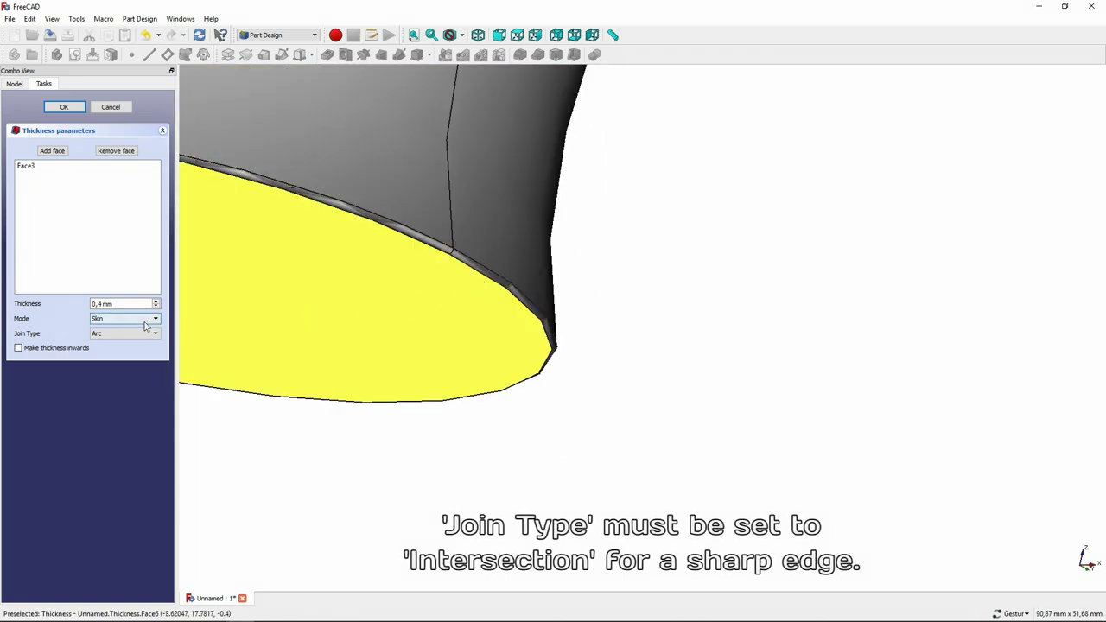
click(125, 333)
click(117, 344)
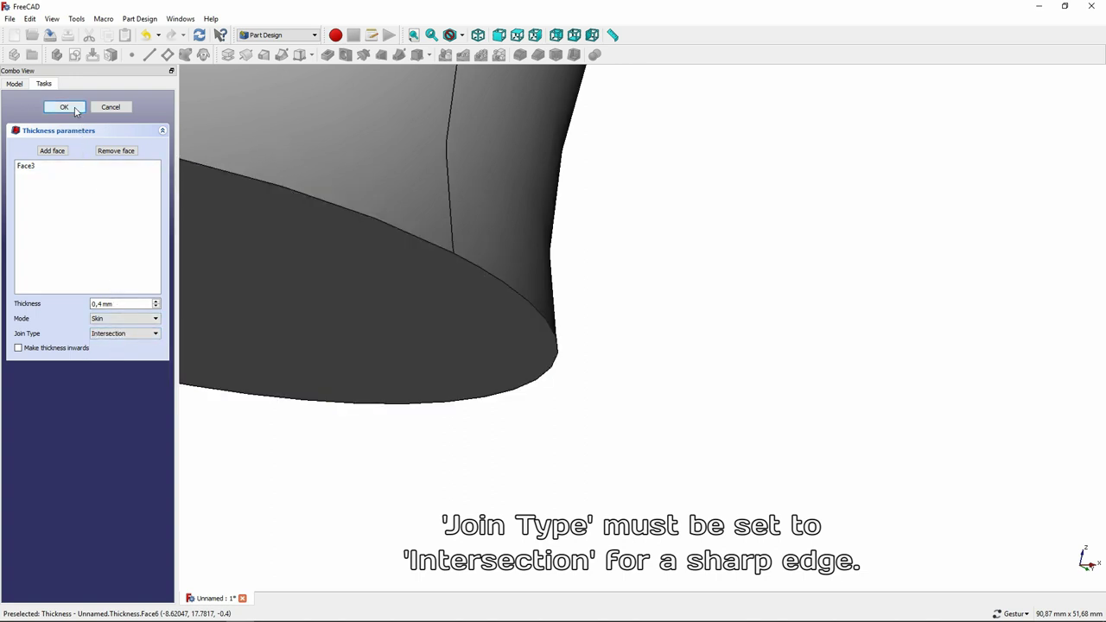
click(64, 107)
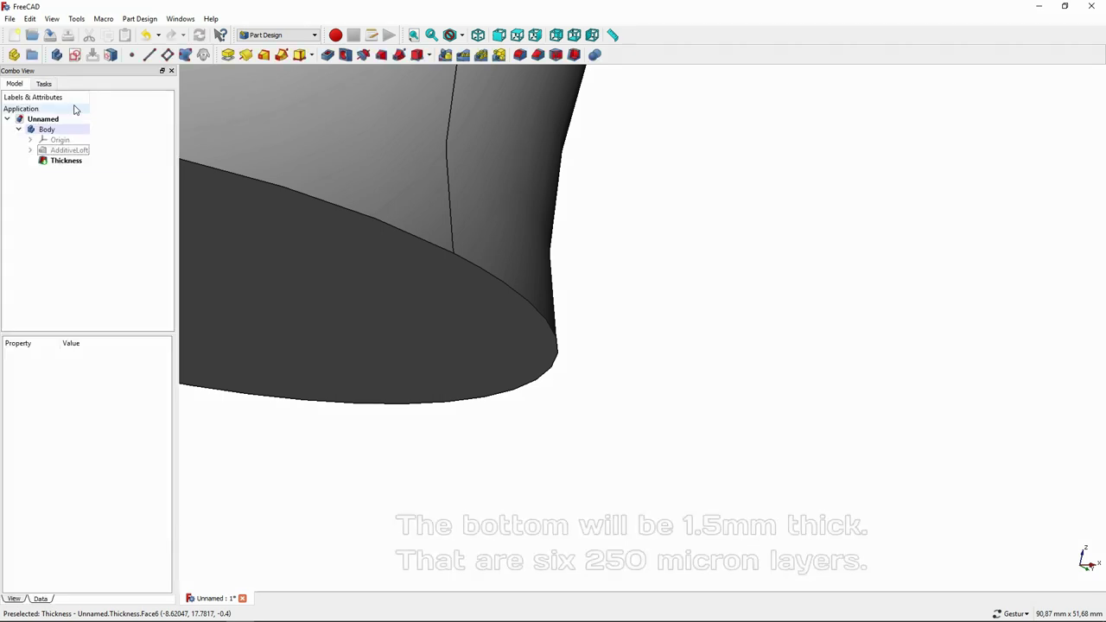
Start a new sketch on the bottom face of the hollow shell
scroll(381, 229, down, 4)
scroll(765, 360, down, 4)
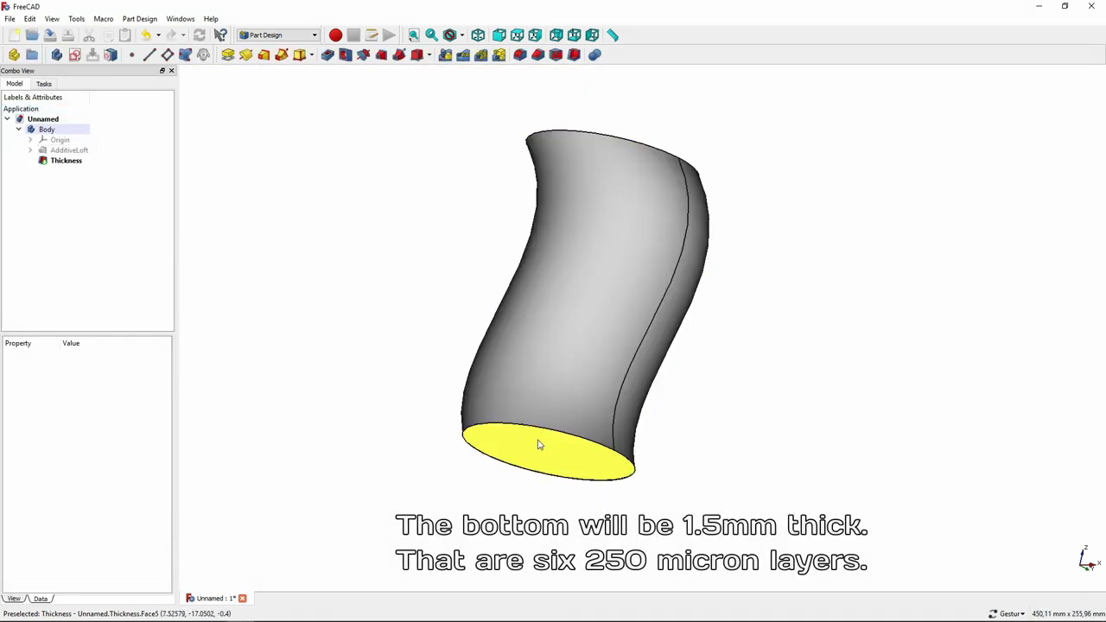
click(535, 440)
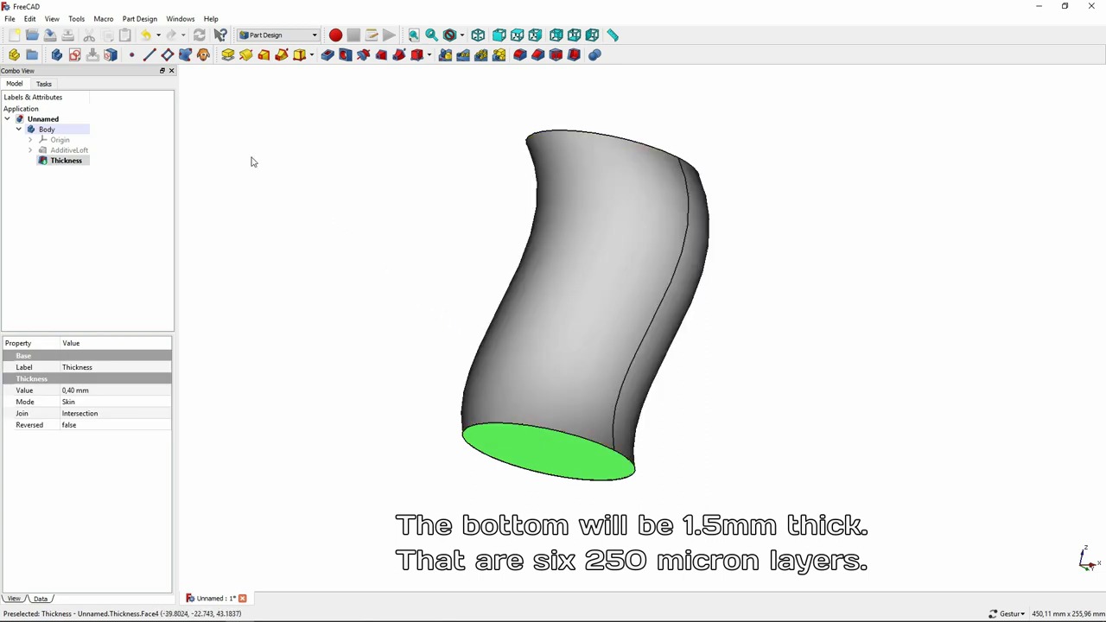
click(75, 55)
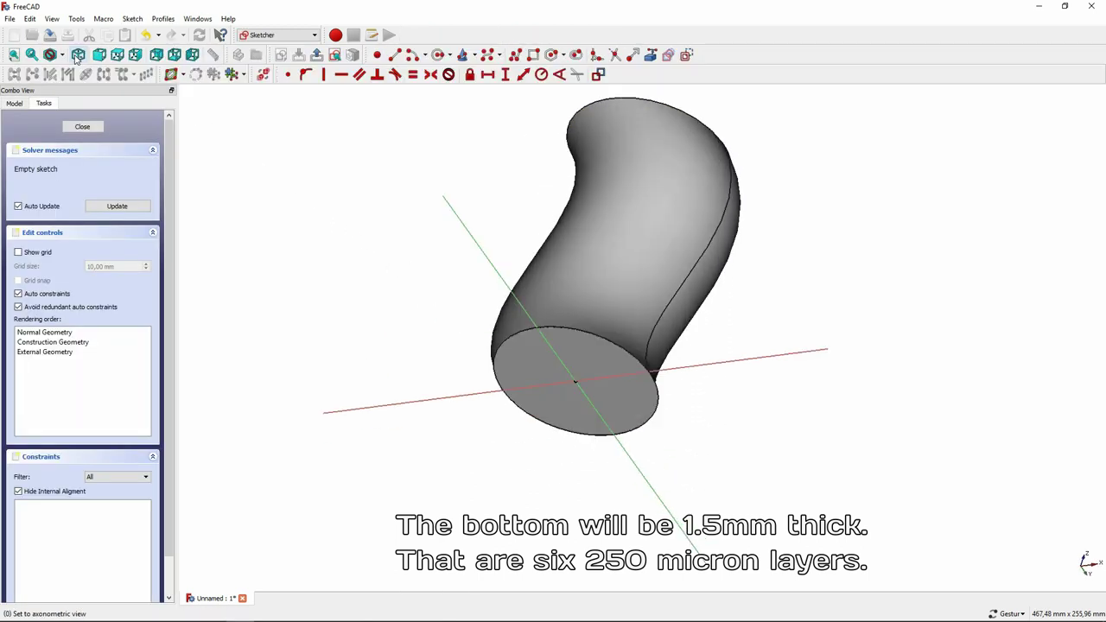
scroll(578, 219, up, 1)
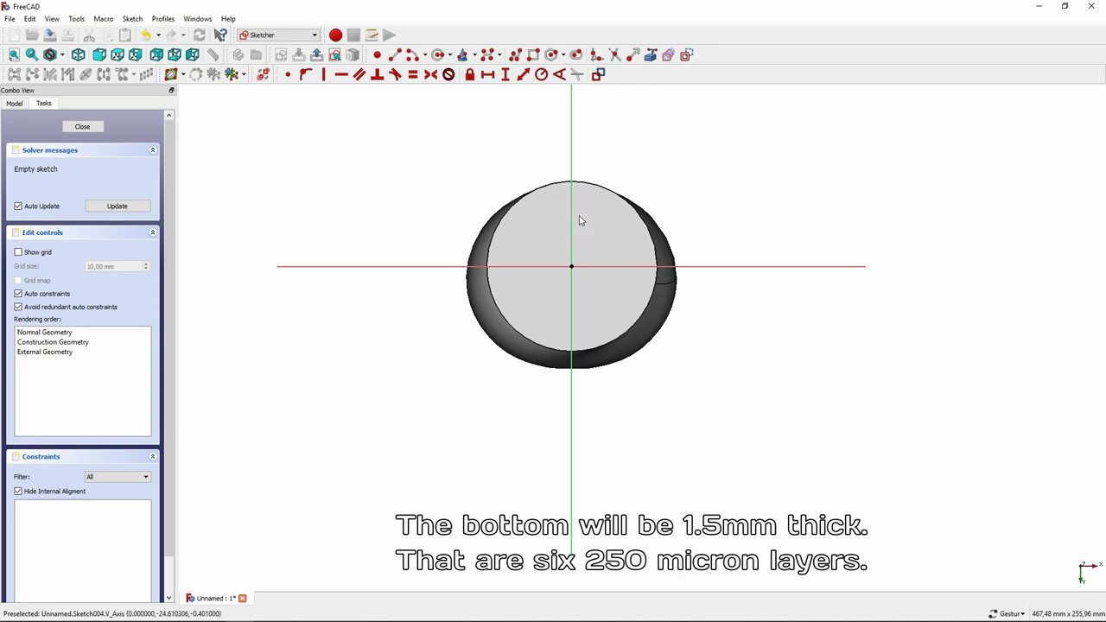
scroll(583, 199, up, 2)
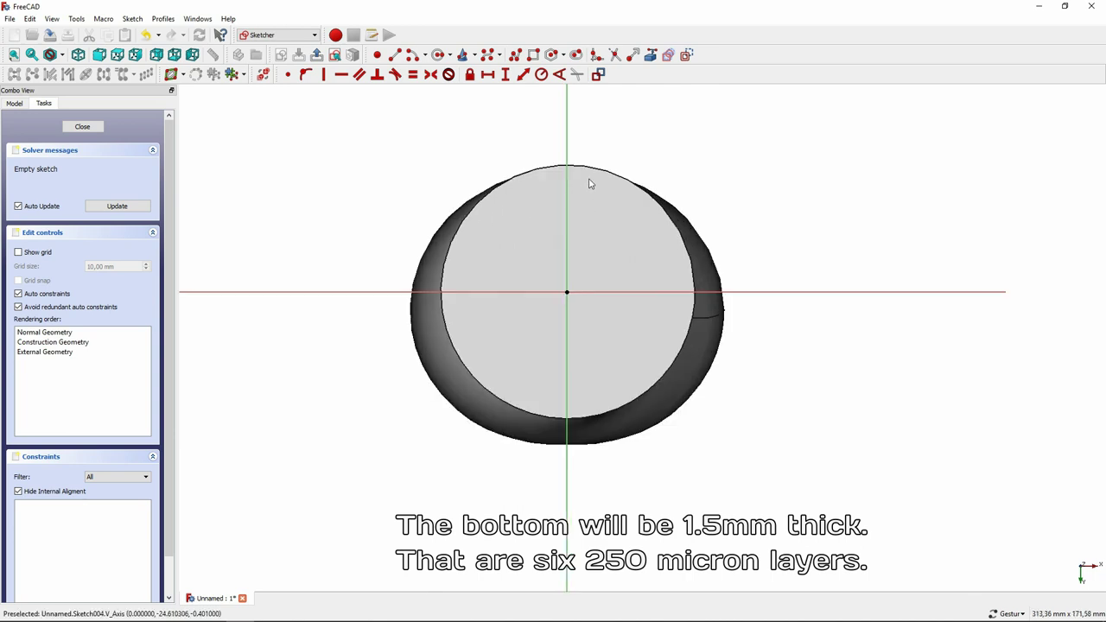
Draw an origin-centred circle constrained to 42,9 mm radius and 0,4 mm offset, then close the sketch
click(439, 55)
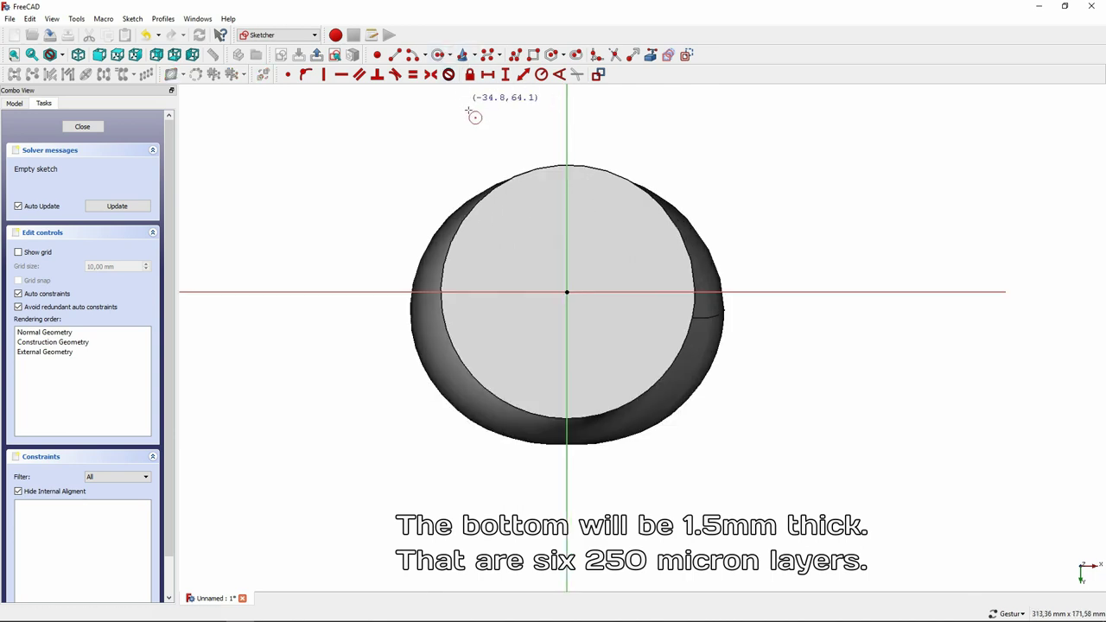
click(580, 292)
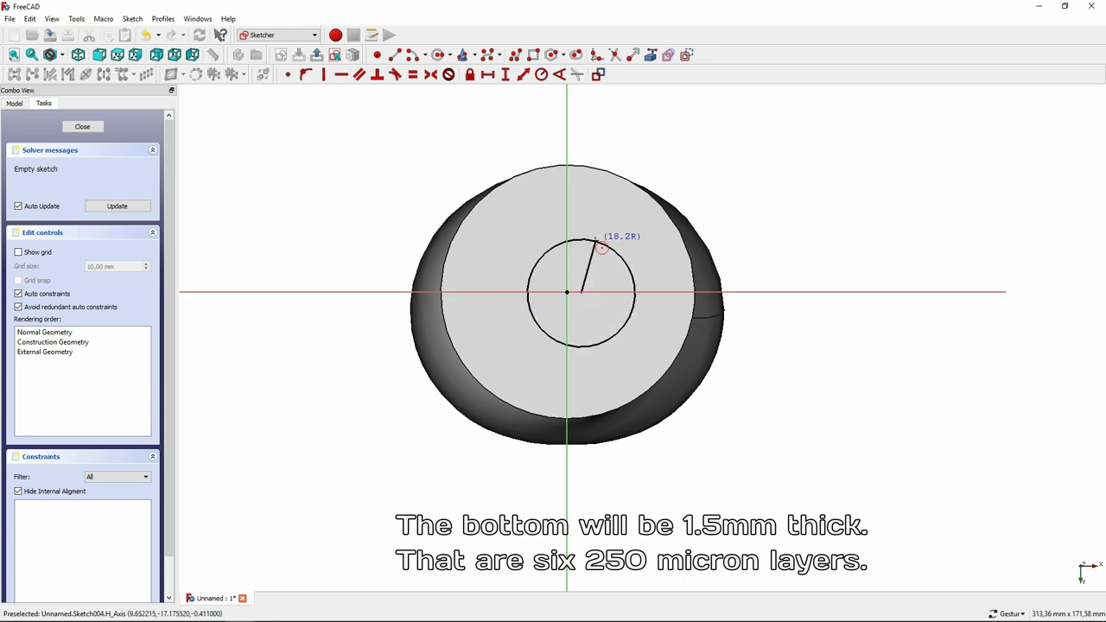
click(601, 241)
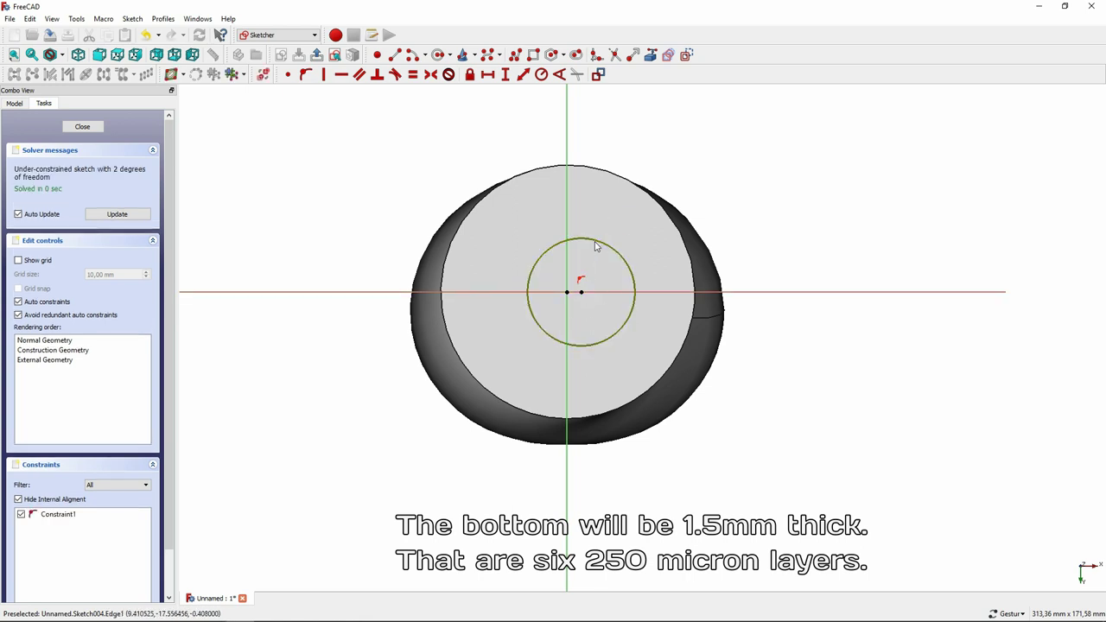
click(541, 74)
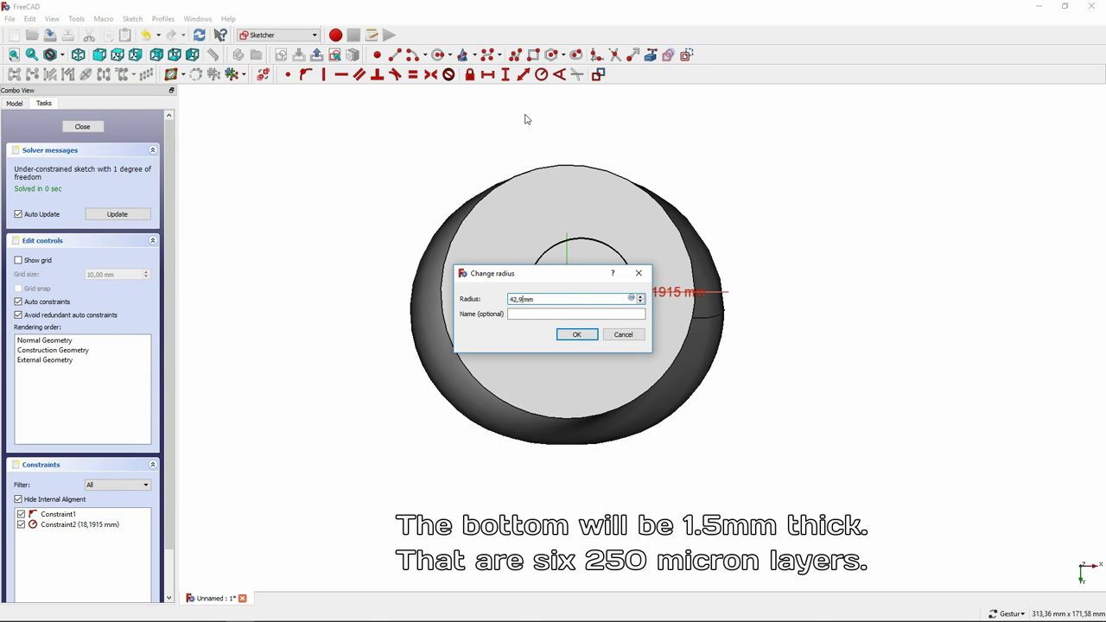
key(Return)
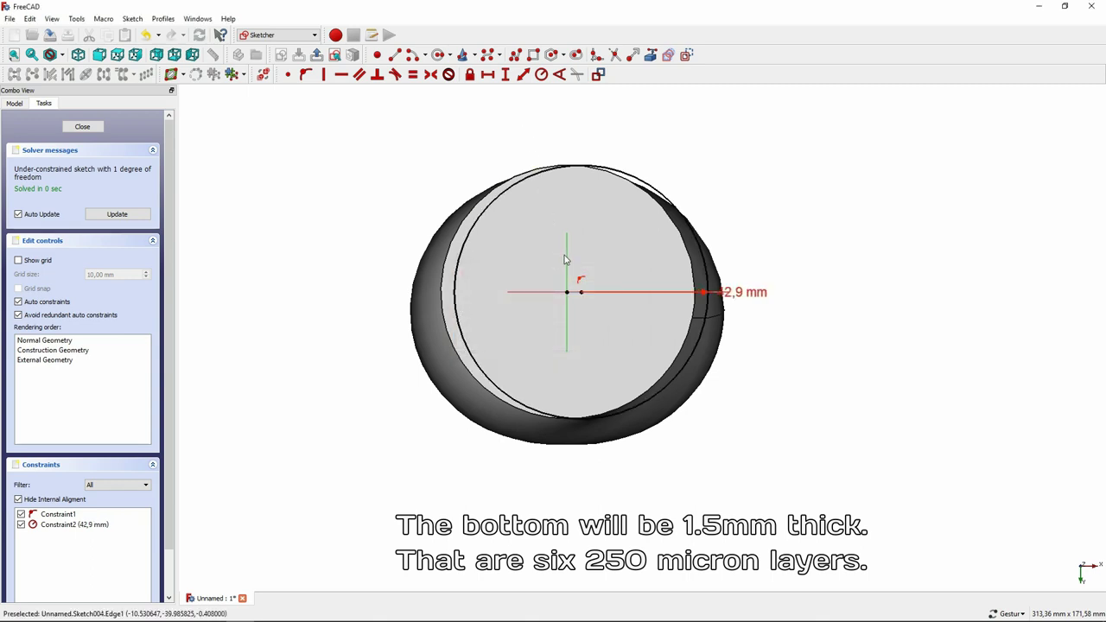
click(488, 74)
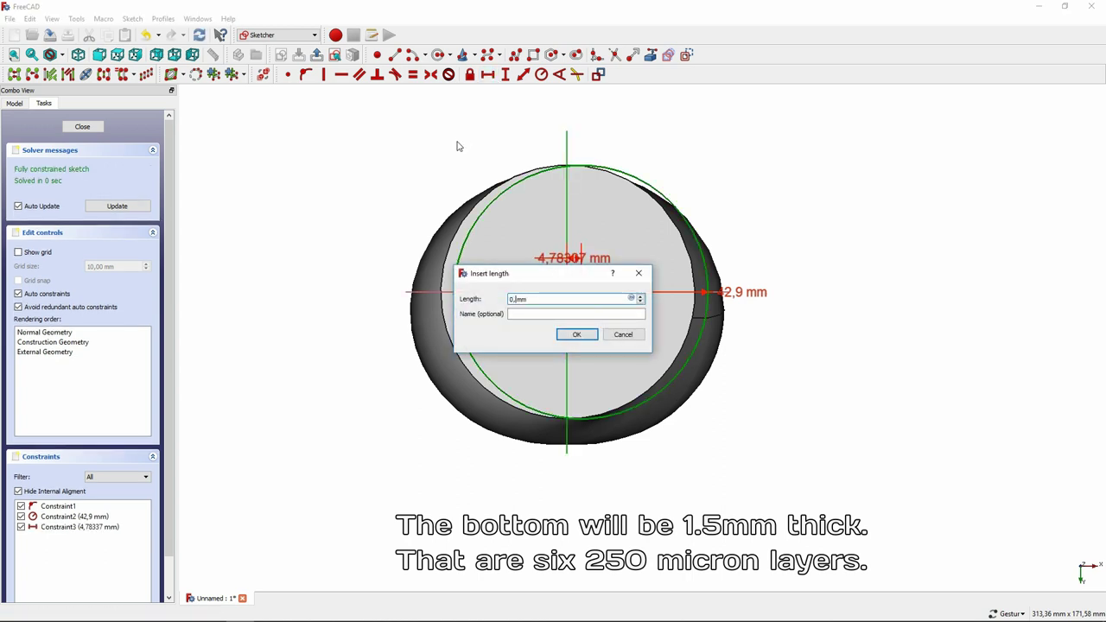
key(Return)
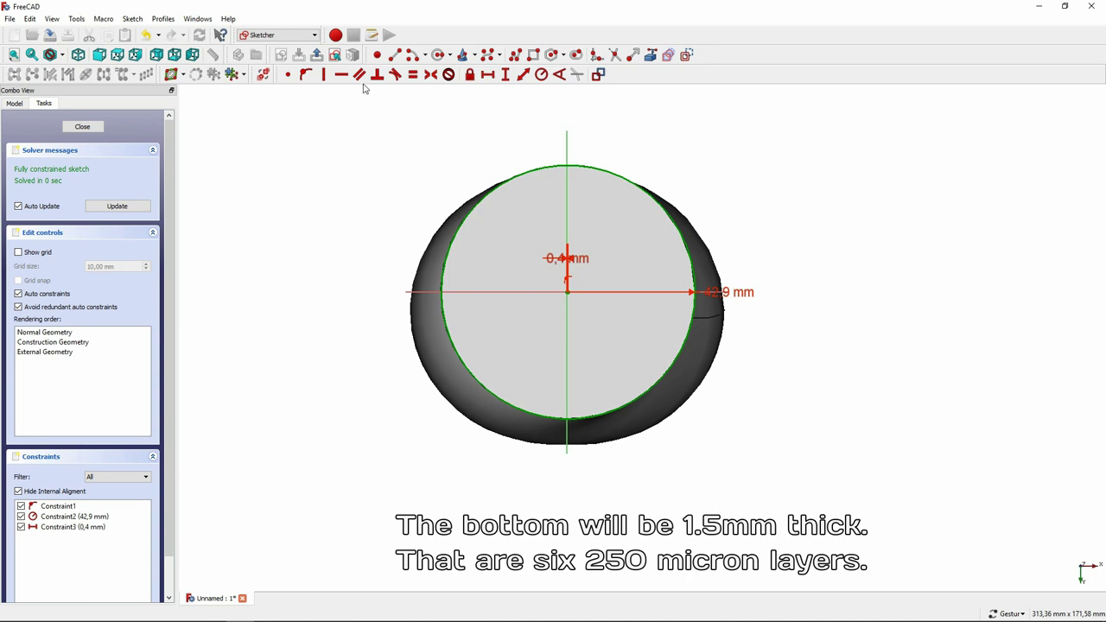
click(316, 55)
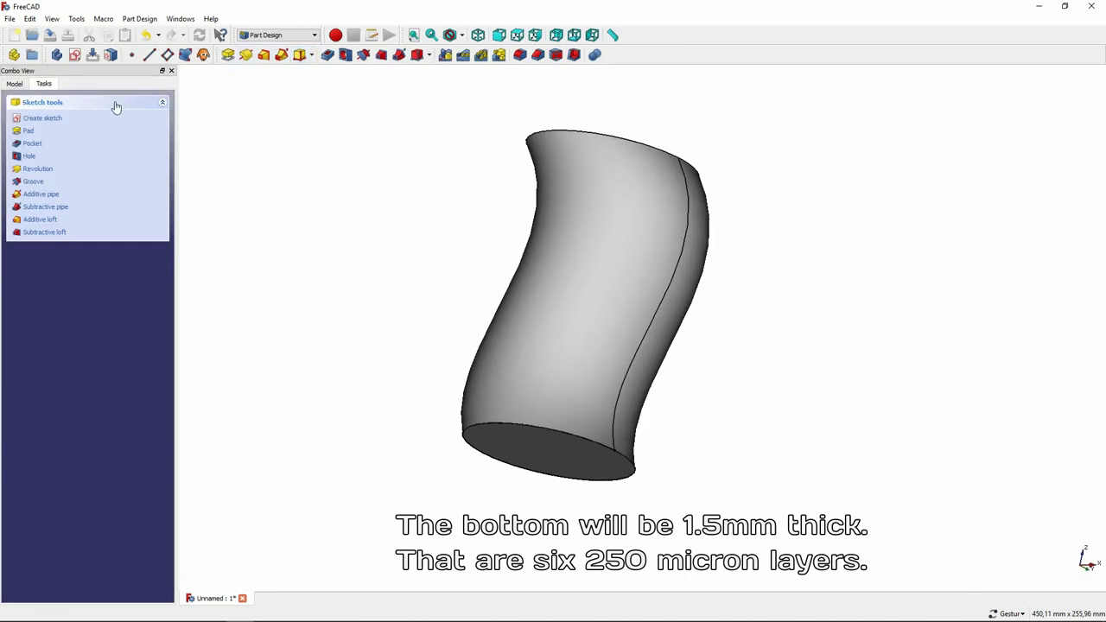
Pad the bottom circle sketch into a thin 1,1 mm floor for the lampshade
click(27, 130)
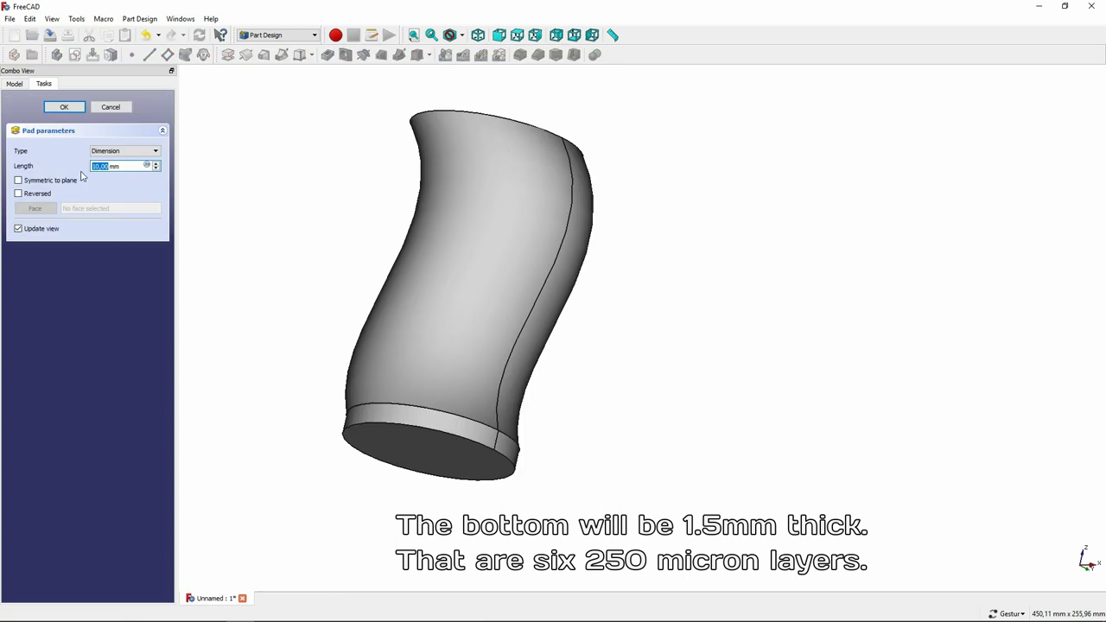
text(1)
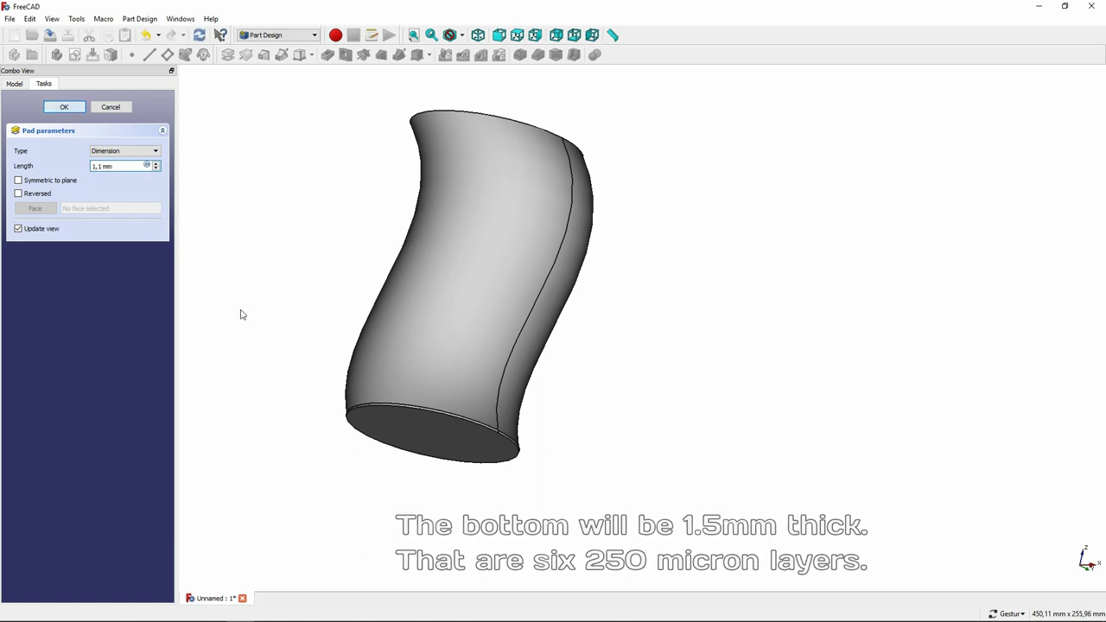
key(Return)
click(394, 427)
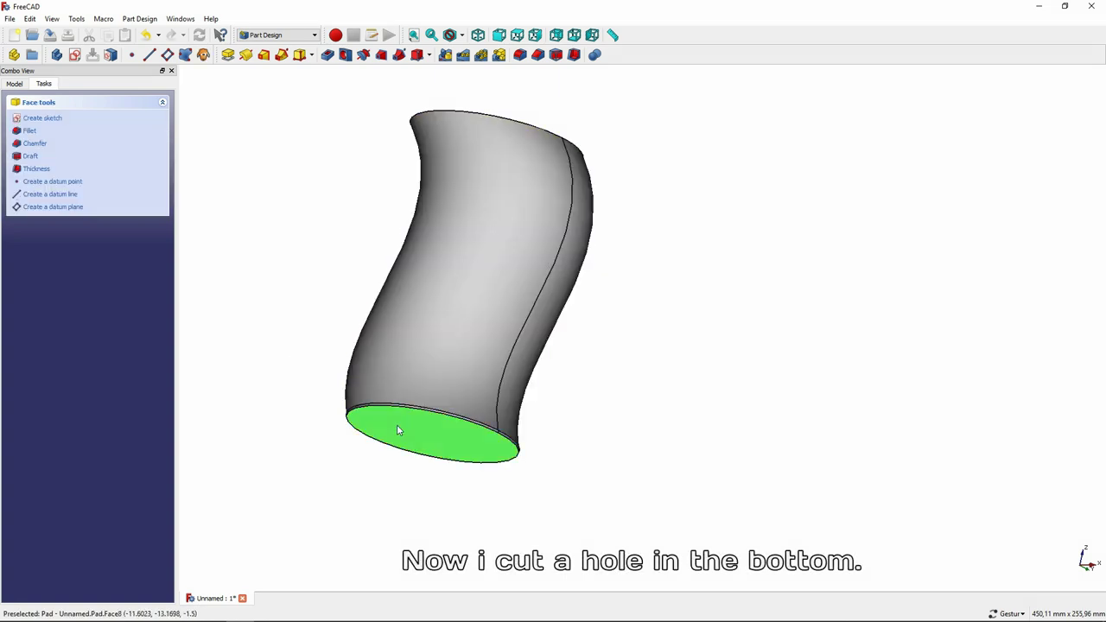
Sketch a 20,5 mm radius circle at the origin on the bottom face
click(60, 124)
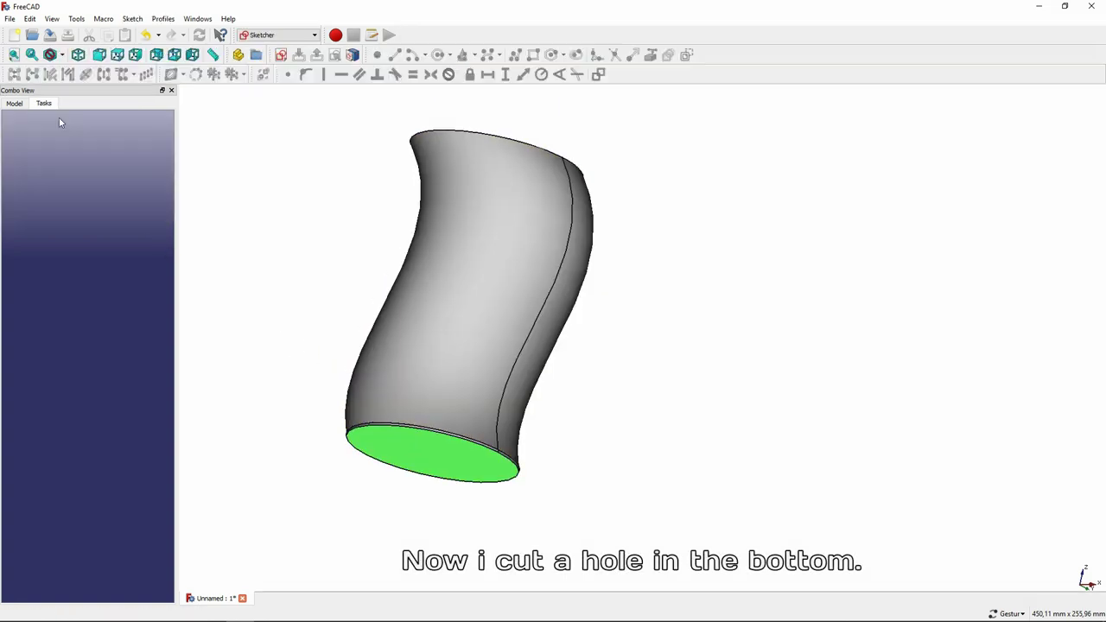
click(438, 55)
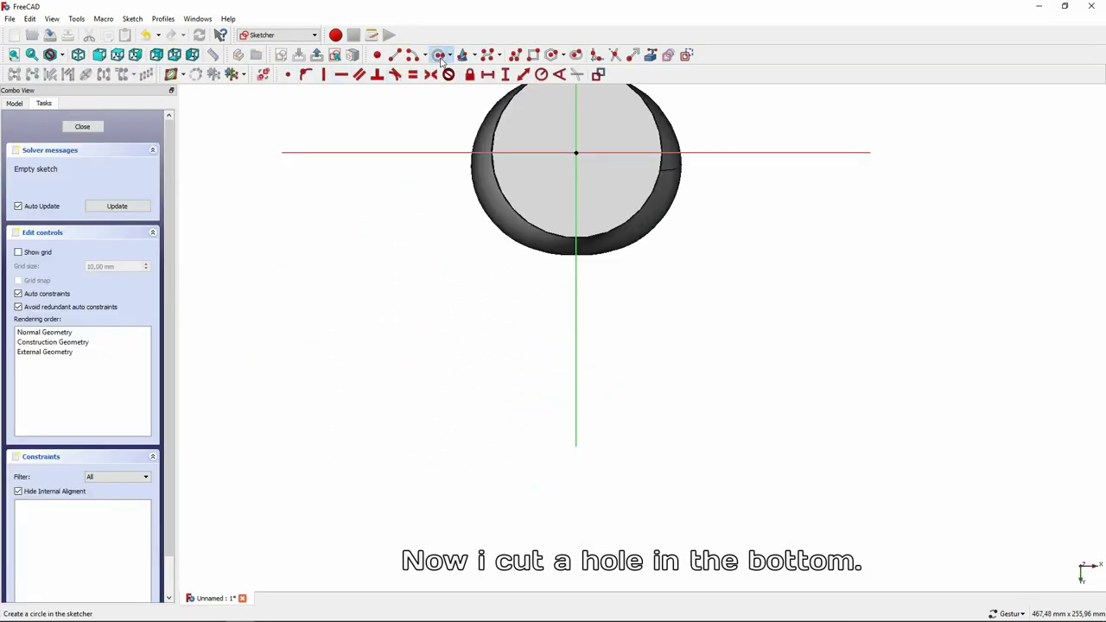
scroll(702, 131, up, 2)
right_drag(703, 129, 743, 251)
click(551, 288)
click(579, 254)
click(580, 251)
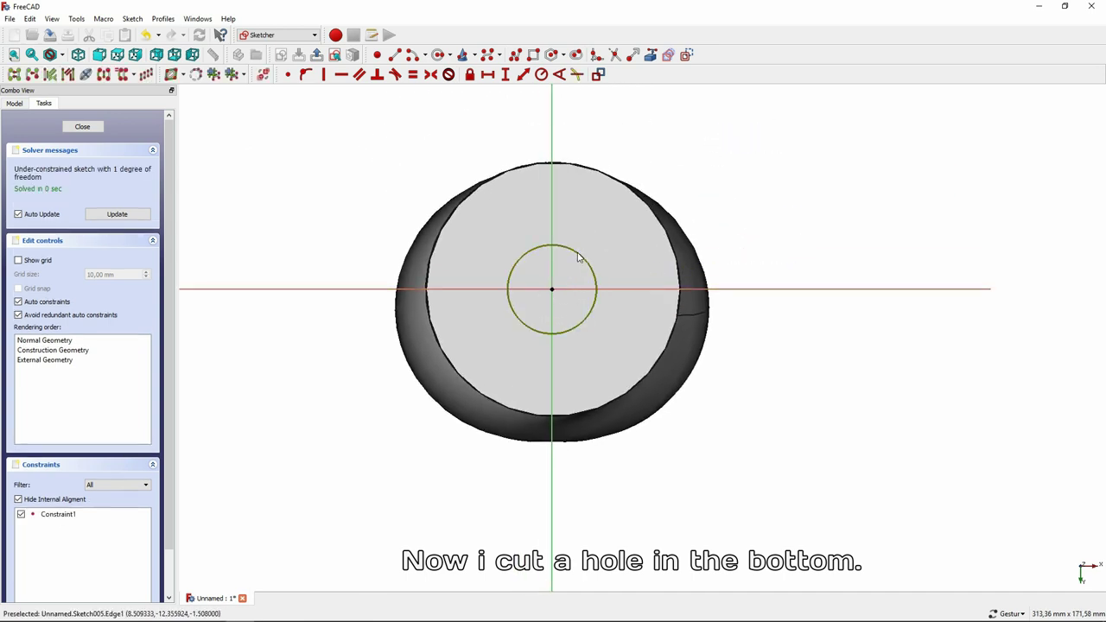
click(541, 73)
text(20,5)
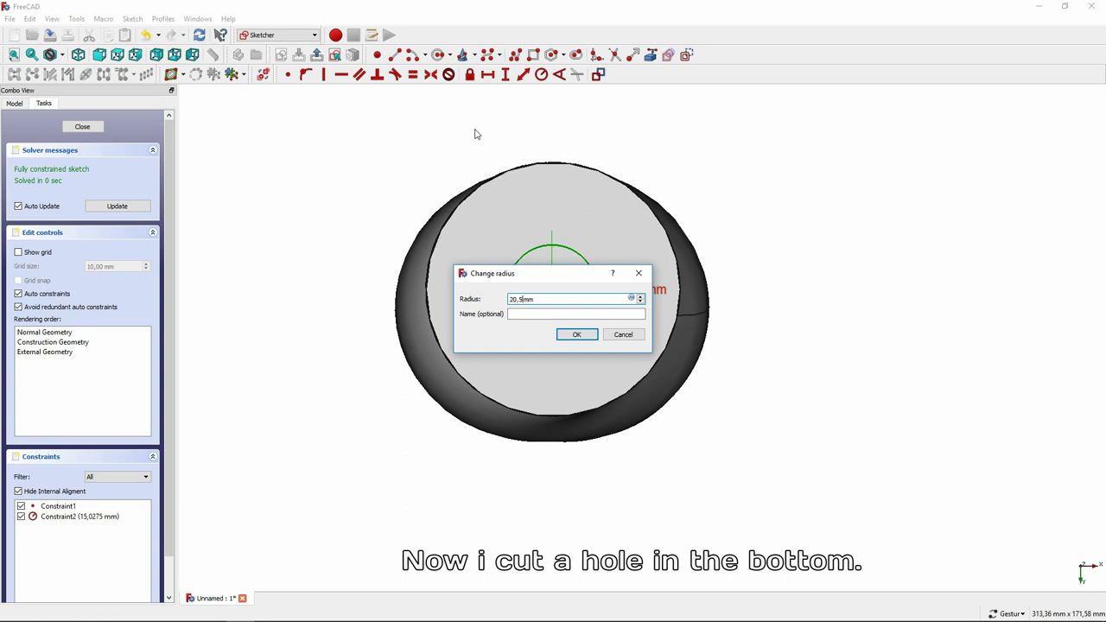
key(Return)
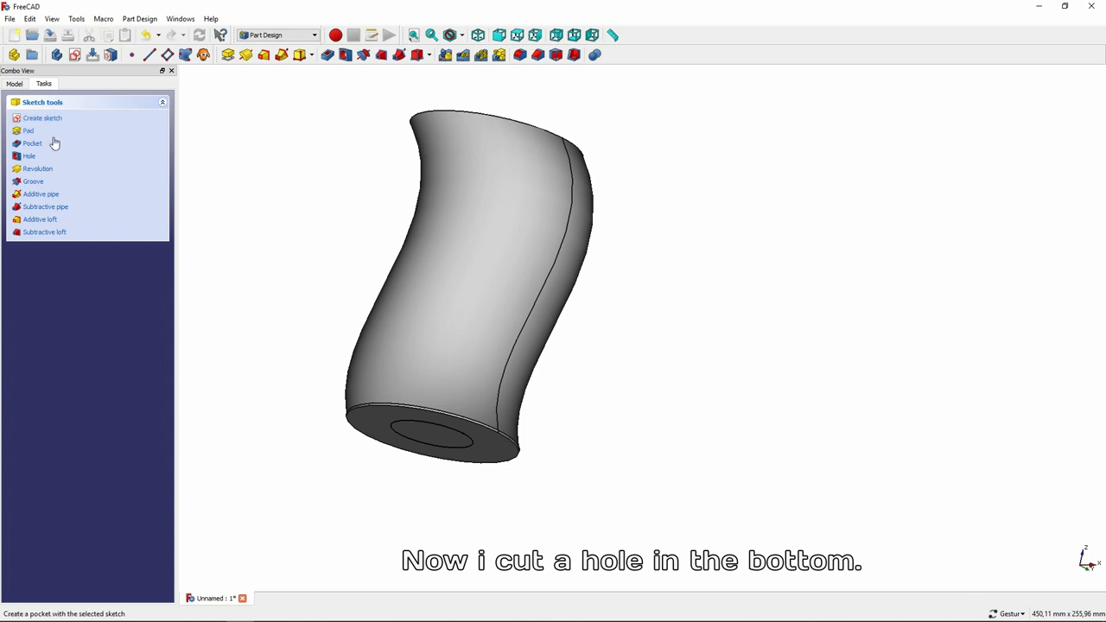
Pocket the hole circle 1,5 mm deep through the lampshade floor
click(39, 142)
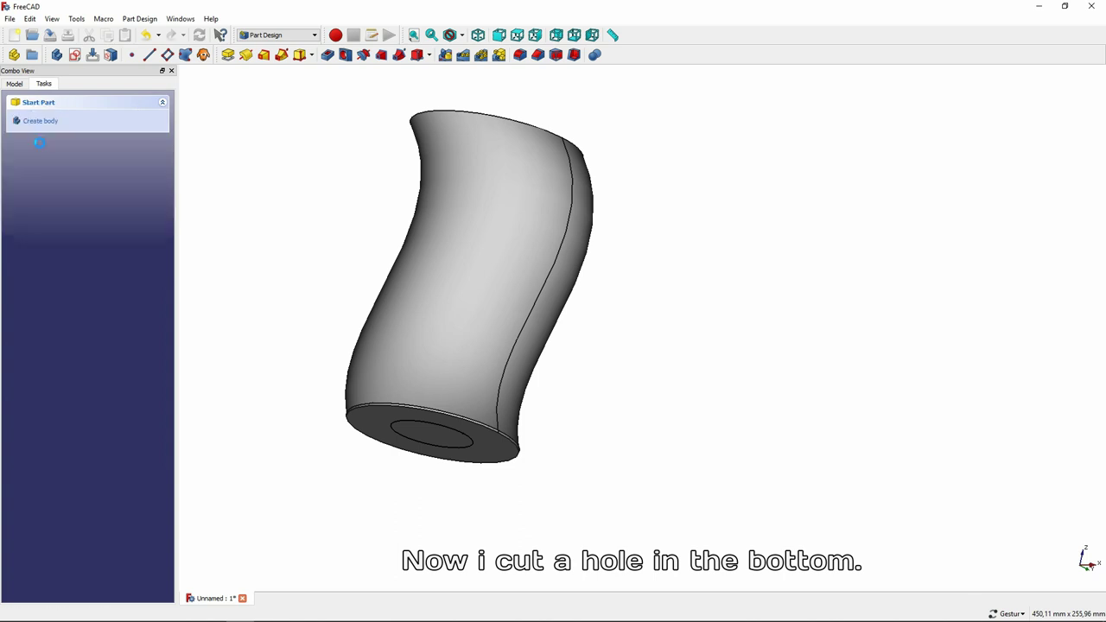
text(1,5)
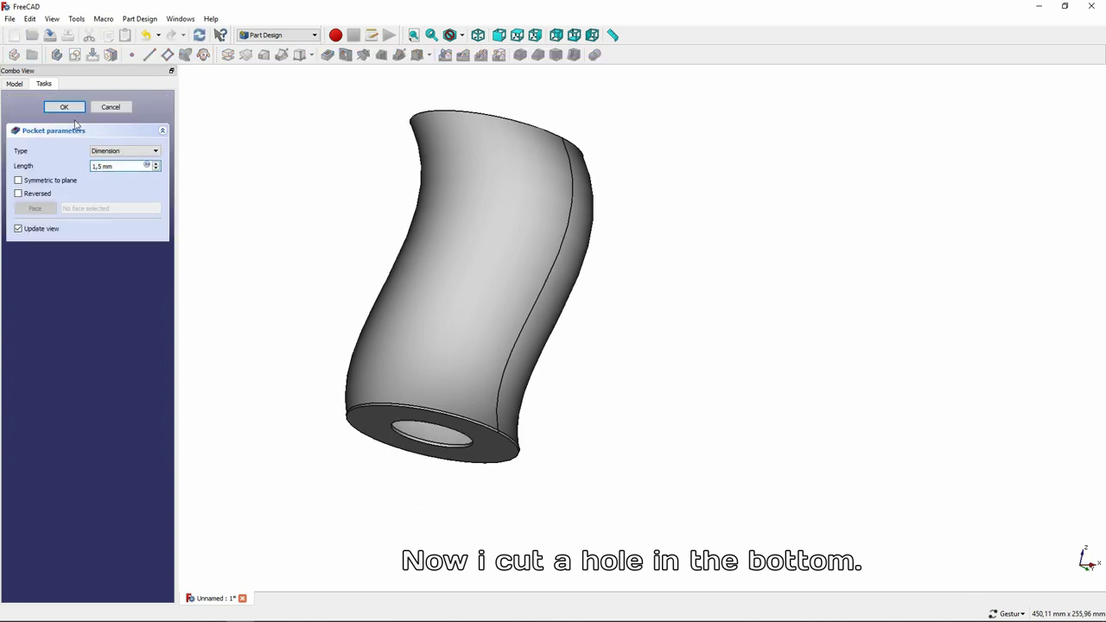
click(75, 110)
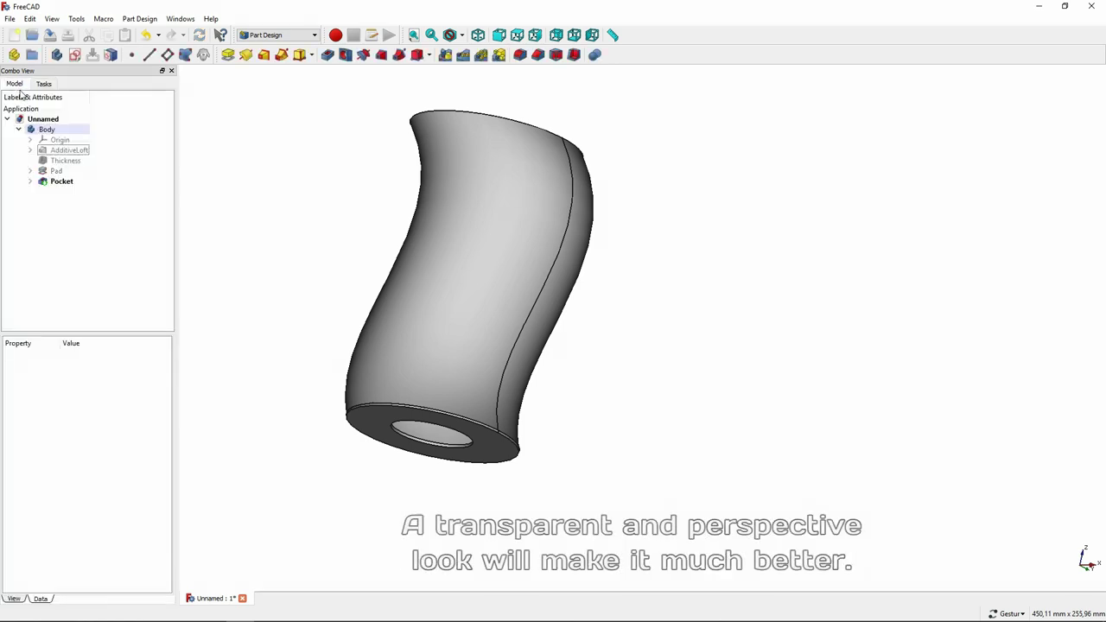
Rename the body to Lampshade
click(43, 130)
key(F2)
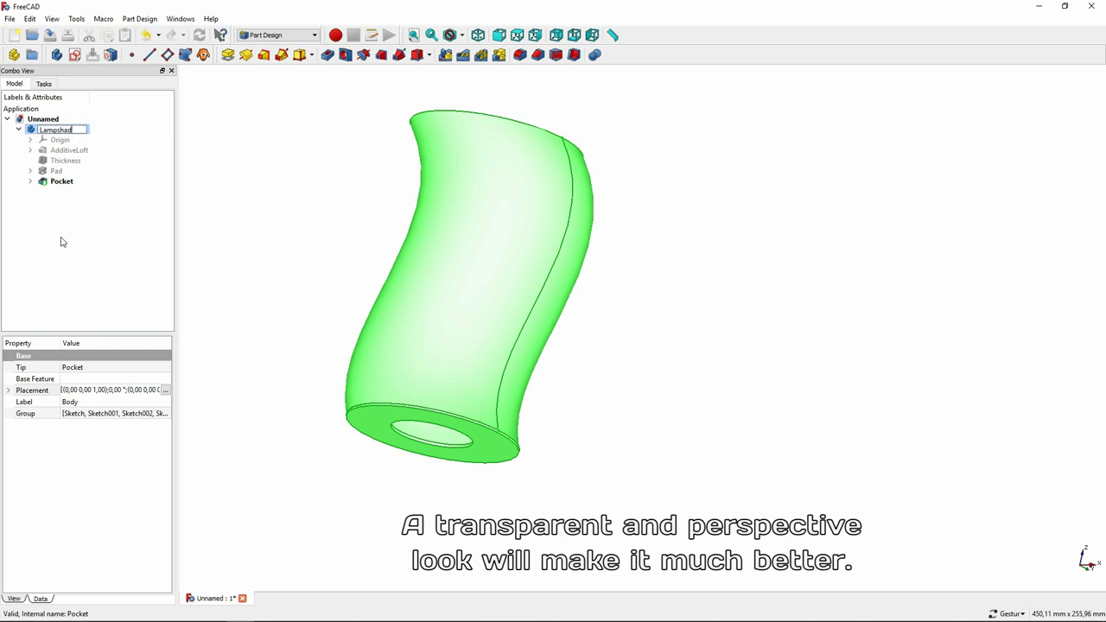
text(e)
click(60, 242)
click(64, 129)
Set the Lampshade's display transparency to about 62
key(ctrl+d)
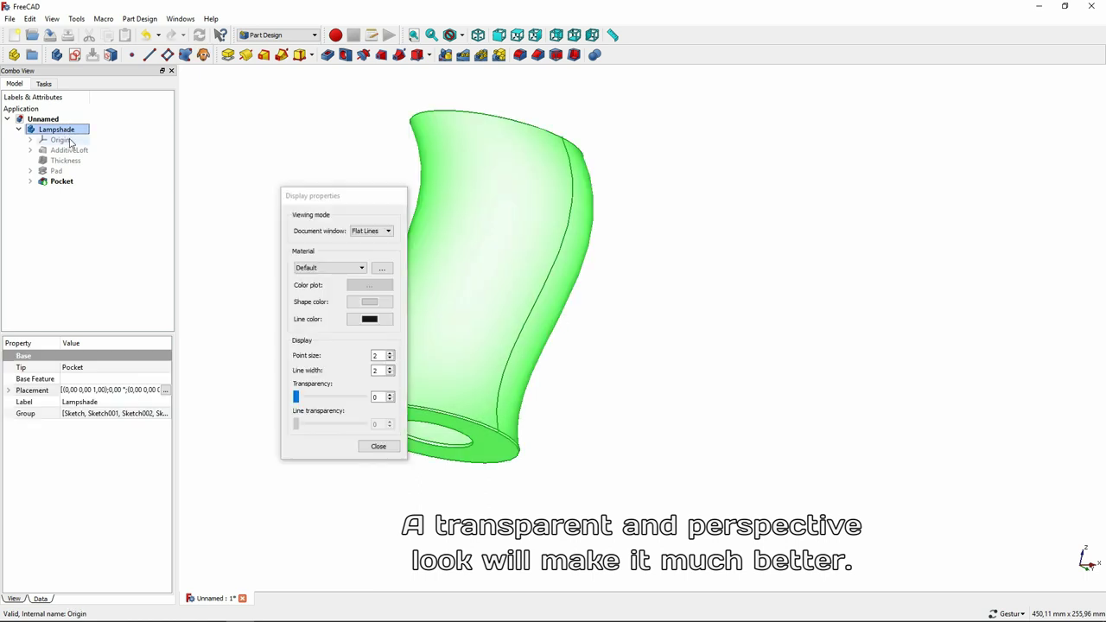
drag(295, 397, 351, 406)
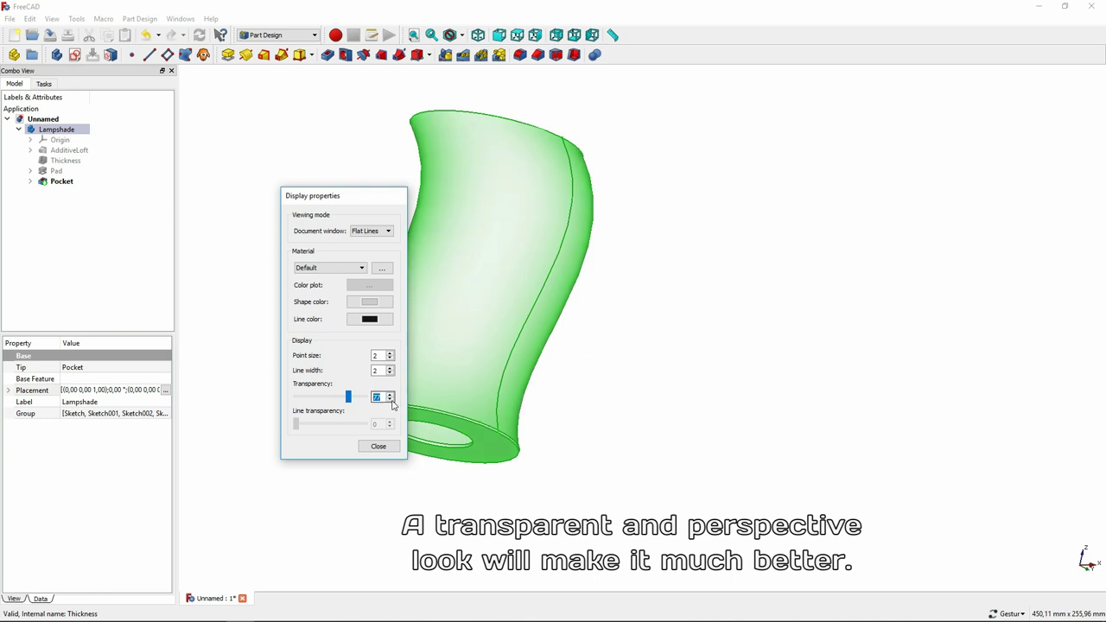
click(378, 446)
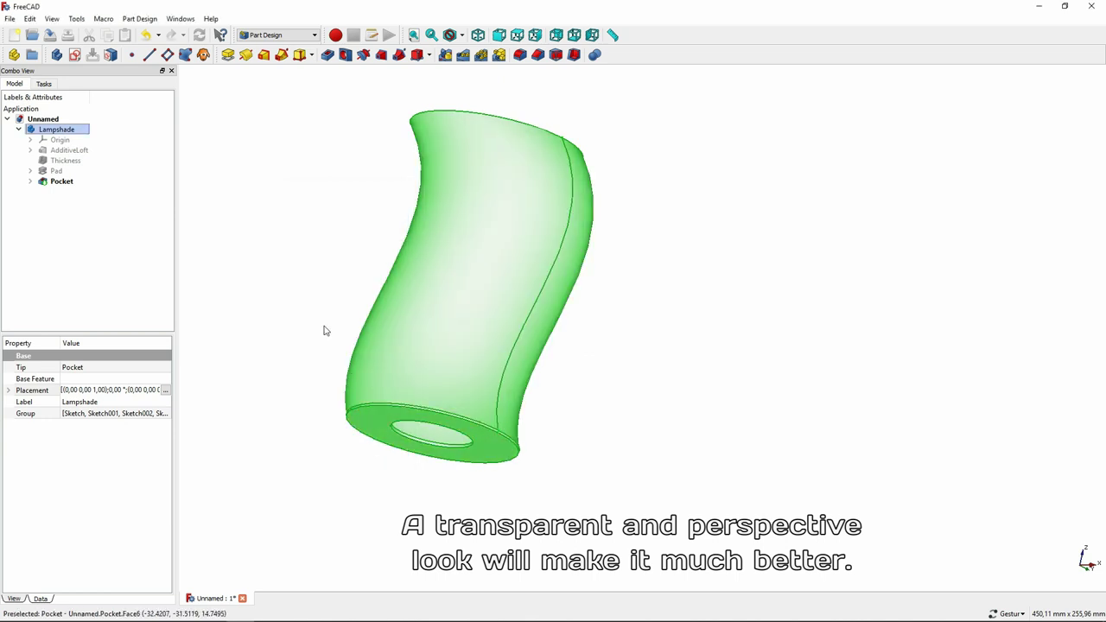
click(320, 322)
click(52, 18)
Show the Lampshade in perspective, fit it in view, and orbit to reveal the bottom hole
click(73, 56)
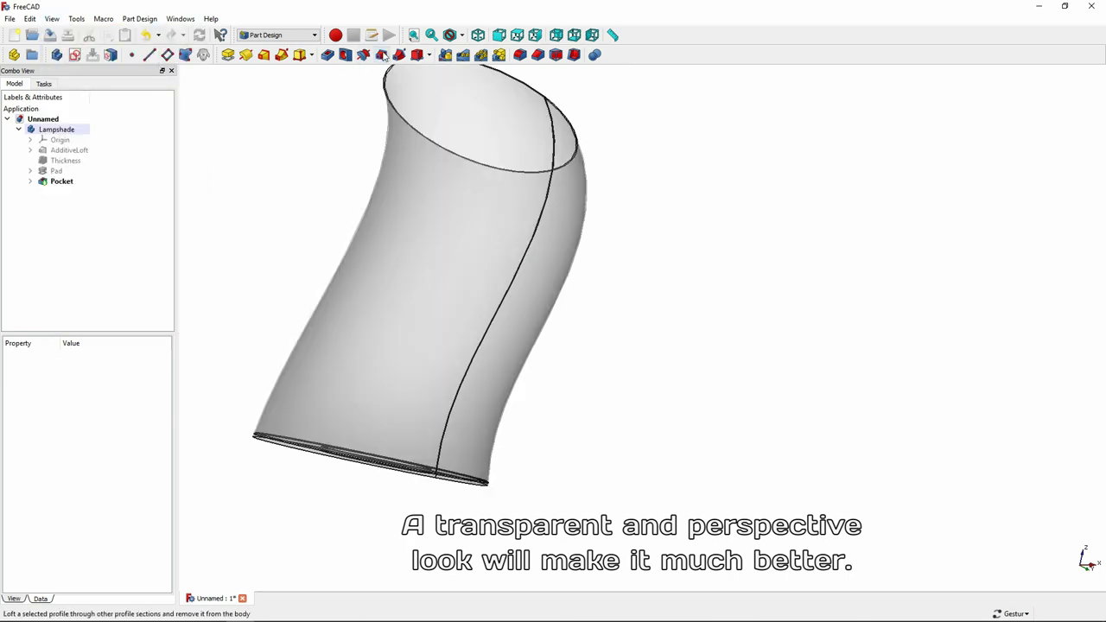
click(413, 35)
mouse_move(476, 101)
mouse_down()
mouse_move(510, 267)
mouse_move(600, 346)
mouse_move(756, 409)
mouse_move(898, 422)
mouse_move(962, 400)
mouse_move(934, 424)
mouse_move(951, 487)
mouse_move(850, 345)
mouse_move(687, 247)
mouse_move(578, 234)
mouse_move(470, 256)
mouse_move(370, 309)
mouse_up()
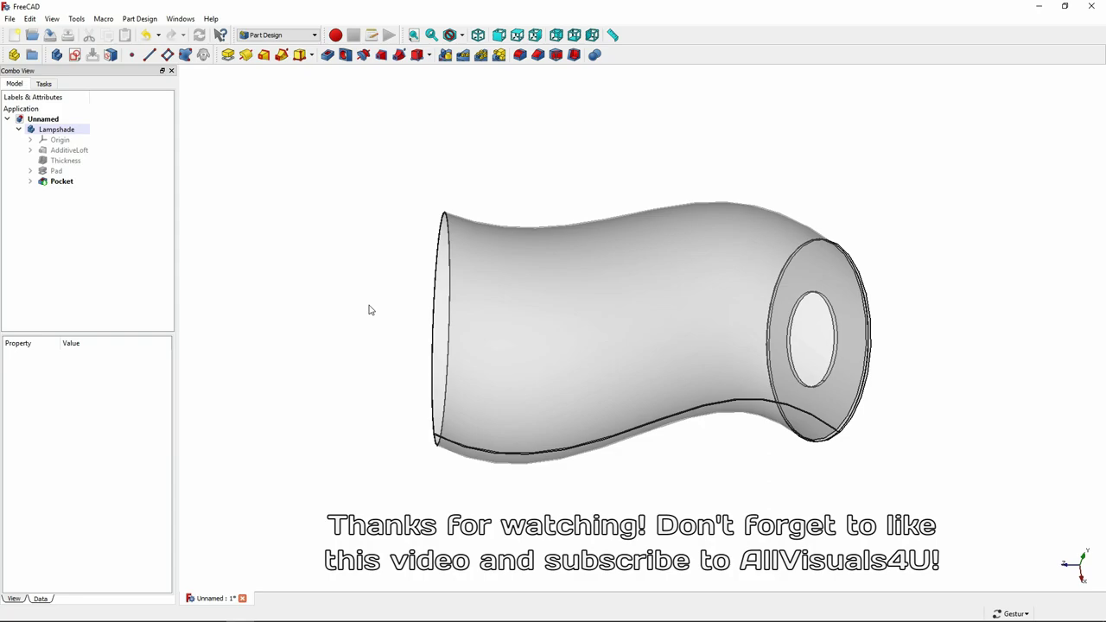